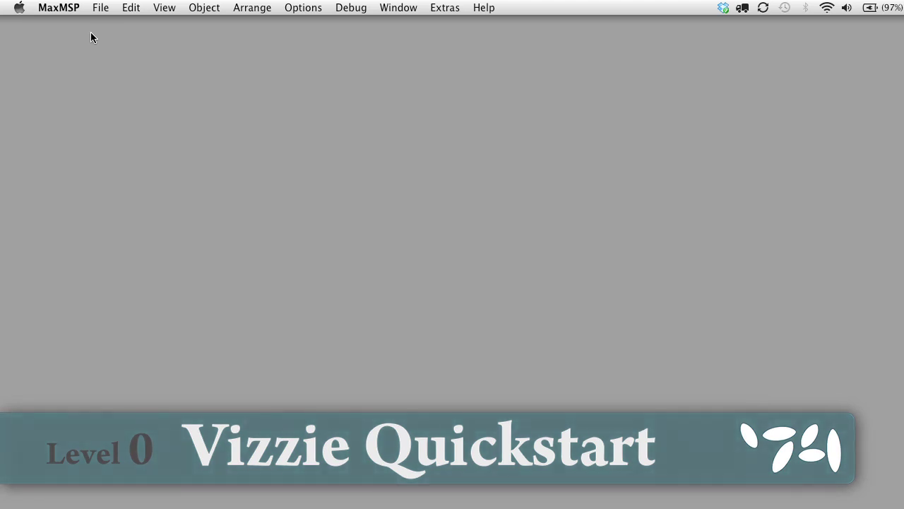
Create a new empty patcher window, Untitled5, from the File menu
{"action": "left_click", "coordinate": [100, 9]}
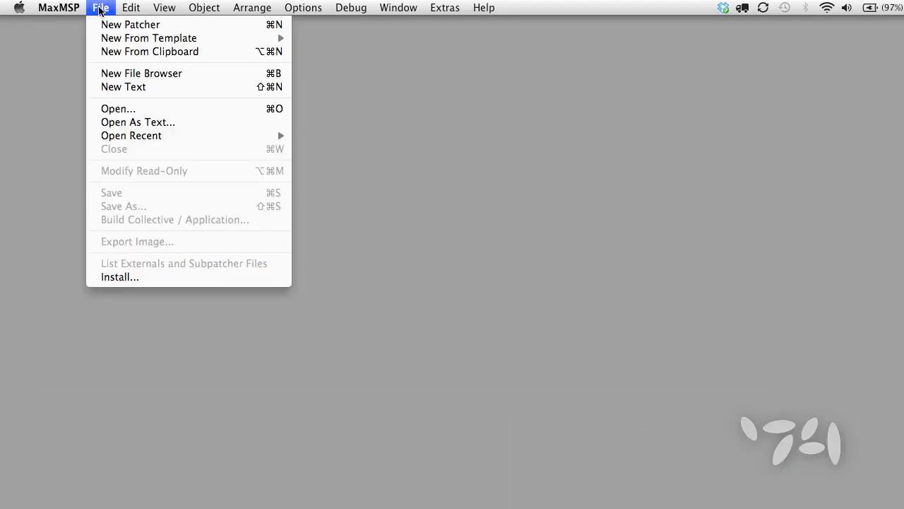
{"action": "left_click", "coordinate": [107, 28]}
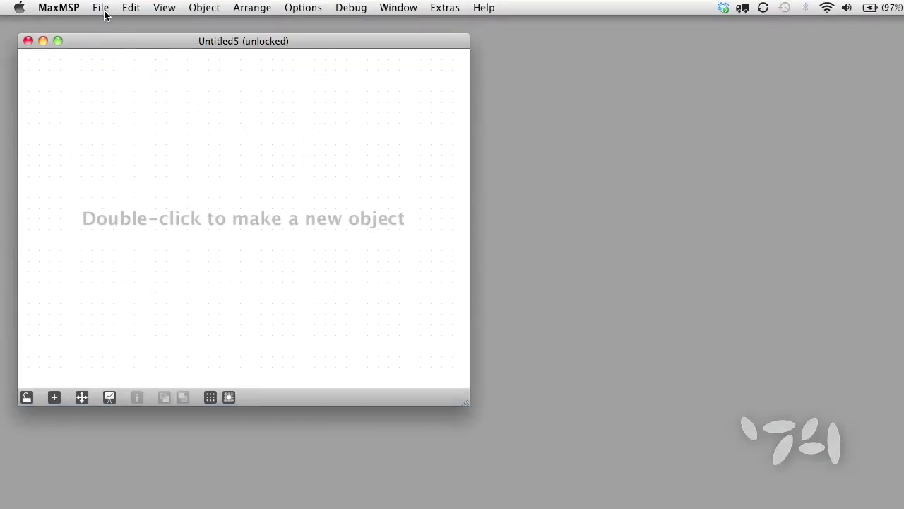
{"action": "left_click", "coordinate": [100, 7]}
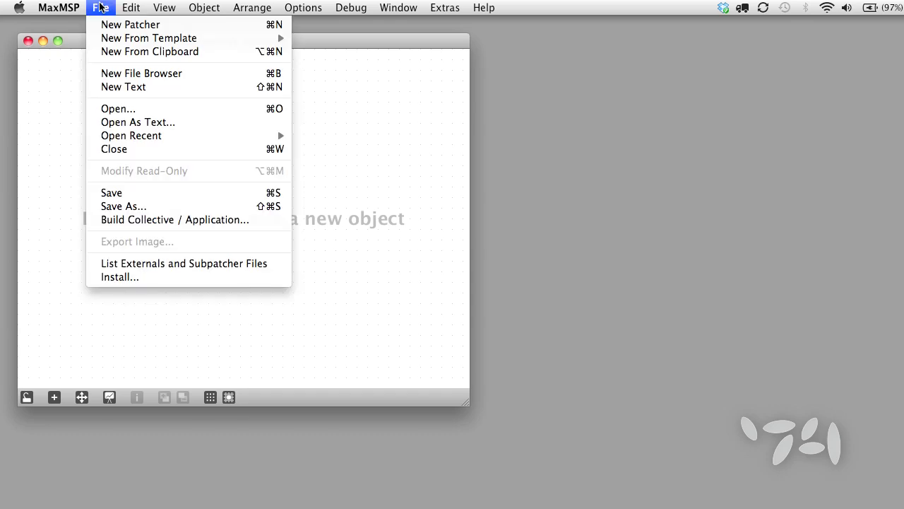
Open a File Browser showing only movie files, with Untitled5 moved right and enlarged
{"action": "left_click", "coordinate": [106, 73]}
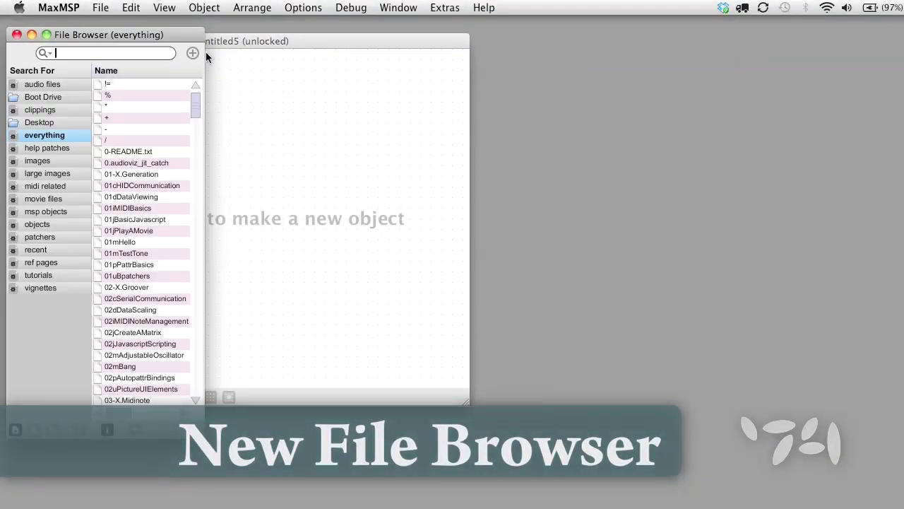
{"action": "left_click_drag", "start_coordinate": [230, 41], "coordinate": [426, 39]}
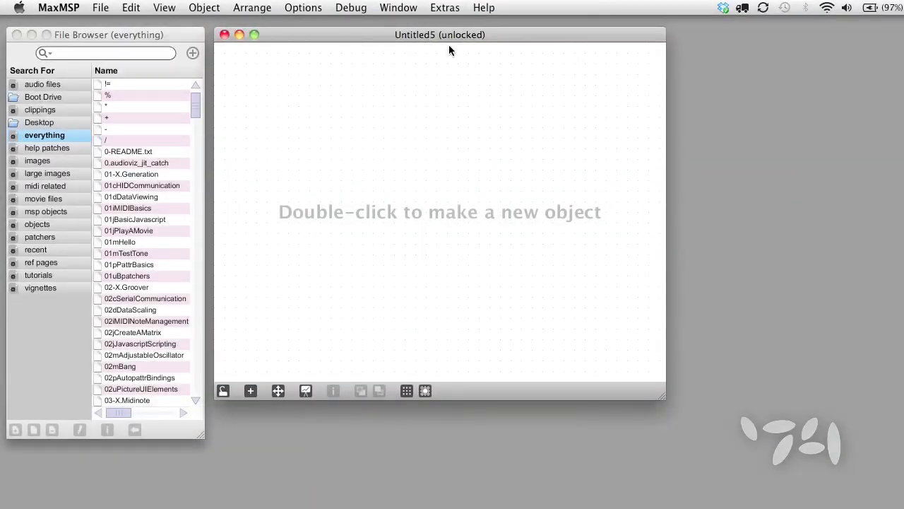
{"action": "left_click_drag", "start_coordinate": [661, 398], "coordinate": [868, 466]}
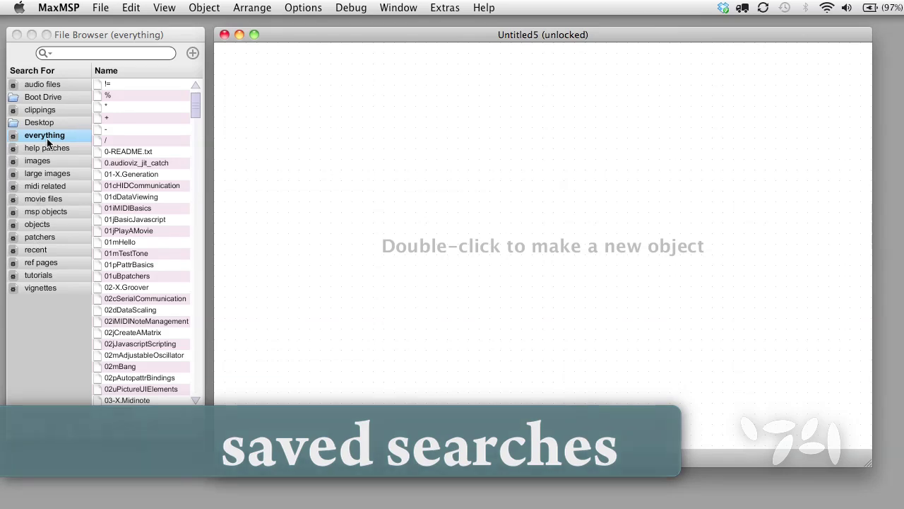
{"action": "left_click", "coordinate": [43, 199]}
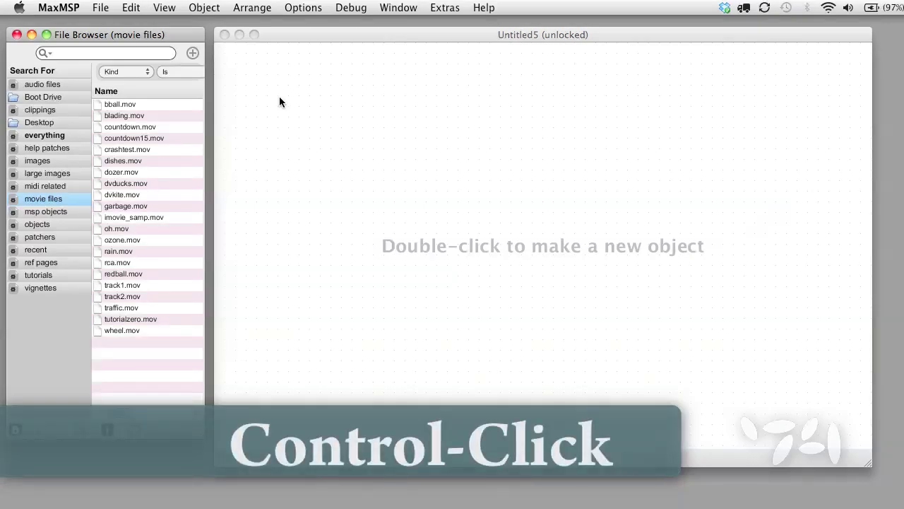
Paste the PLAYR module from VIZZIE-CLIPPINGS > VIZZIE PVR into the patcher
{"action": "left_click", "coordinate": [279, 102], "text": "ctrl"}
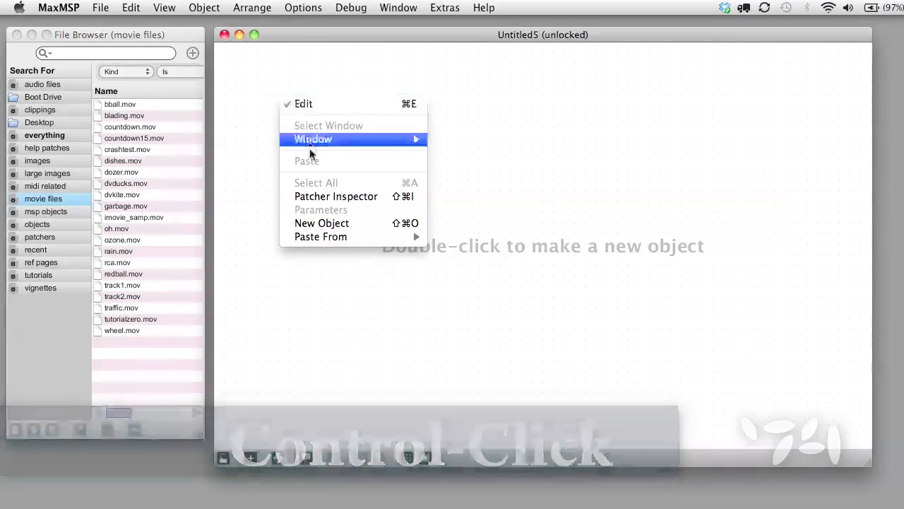
{"action": "mouse_move", "coordinate": [322, 238]}
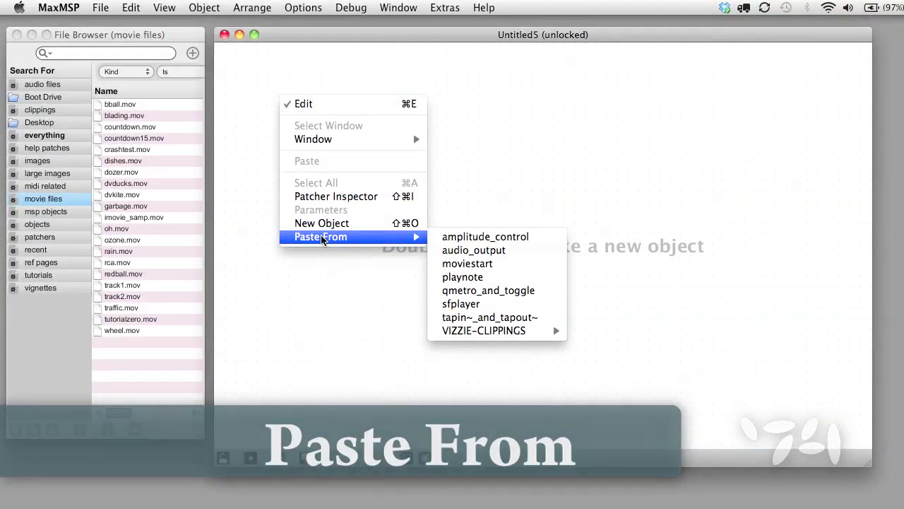
{"action": "mouse_move", "coordinate": [477, 331]}
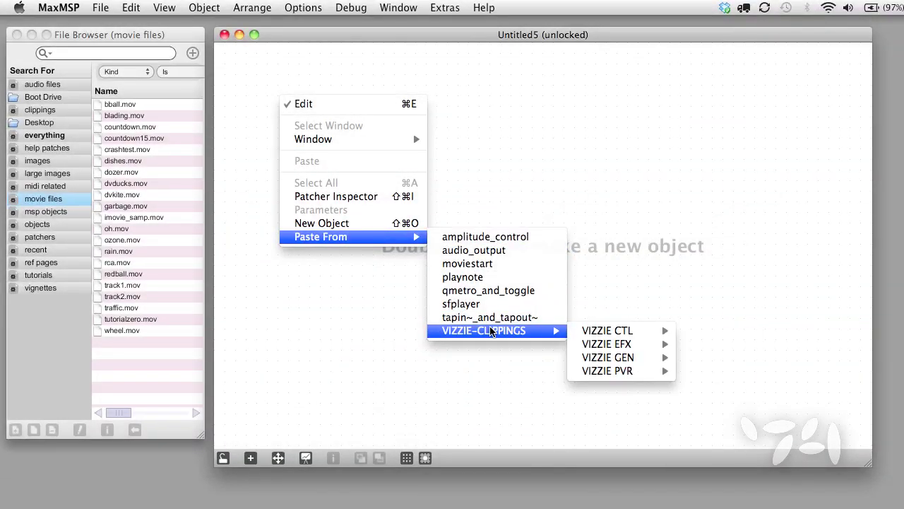
{"action": "mouse_move", "coordinate": [604, 373]}
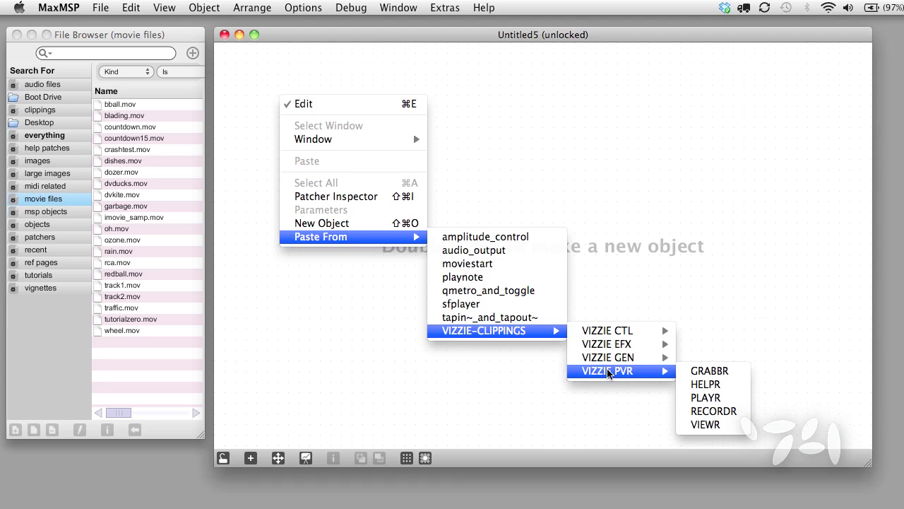
{"action": "left_click", "coordinate": [715, 398]}
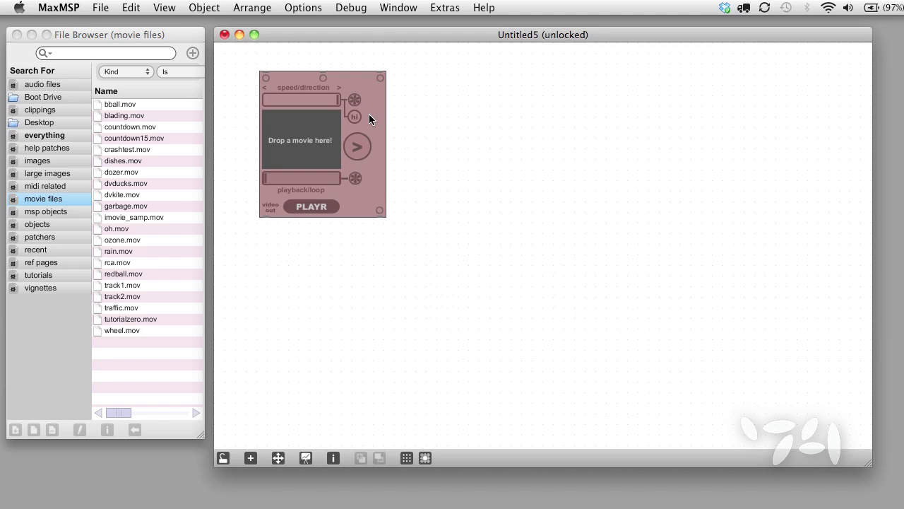
Paste the BRCOSR module from VIZZIE-CLIPPINGS > VIZZIE EFX into the patcher
{"action": "right_click", "coordinate": [234, 78]}
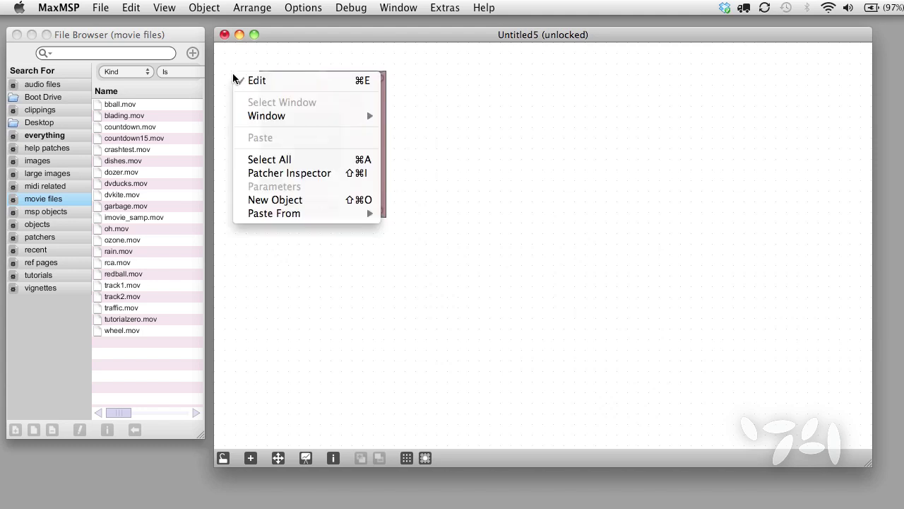
{"action": "mouse_move", "coordinate": [254, 214]}
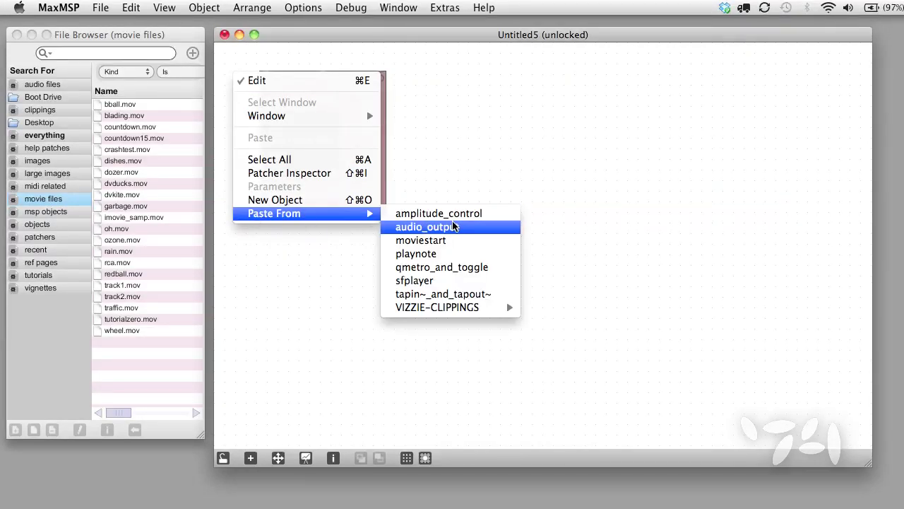
{"action": "mouse_move", "coordinate": [456, 308]}
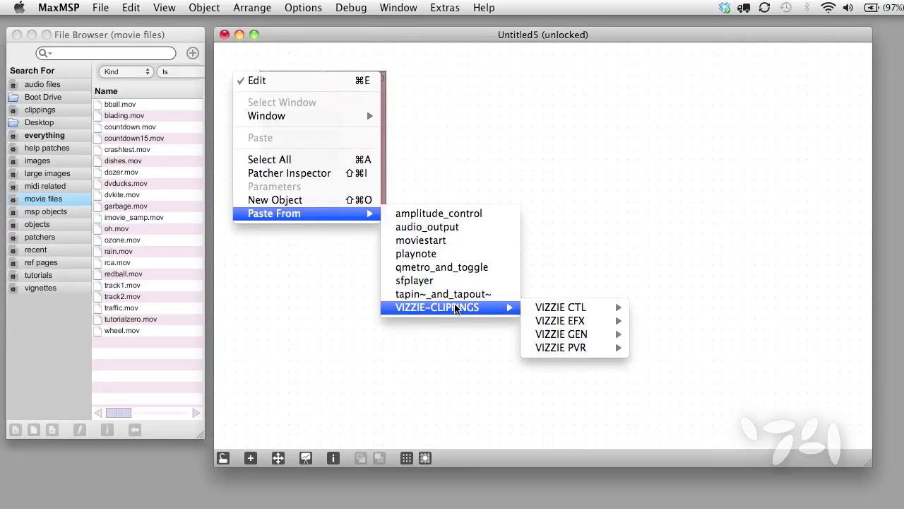
{"action": "mouse_move", "coordinate": [565, 319]}
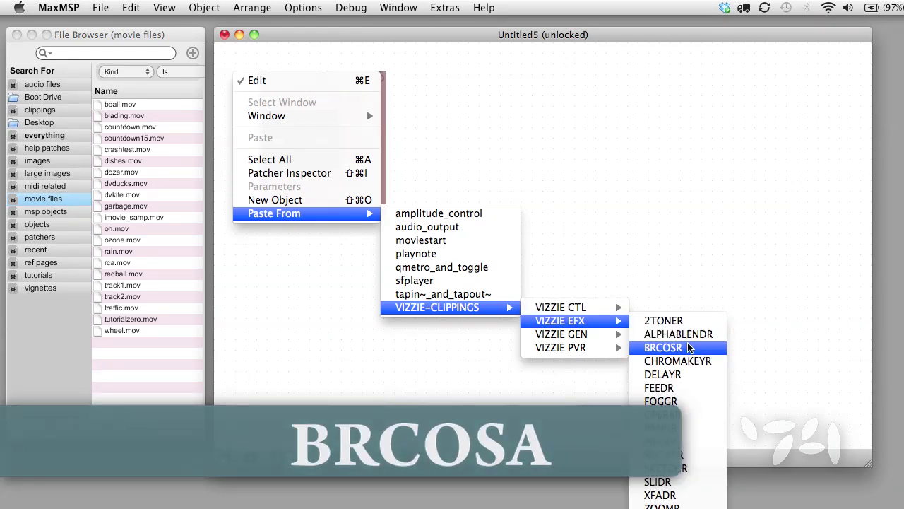
{"action": "left_click", "coordinate": [689, 348]}
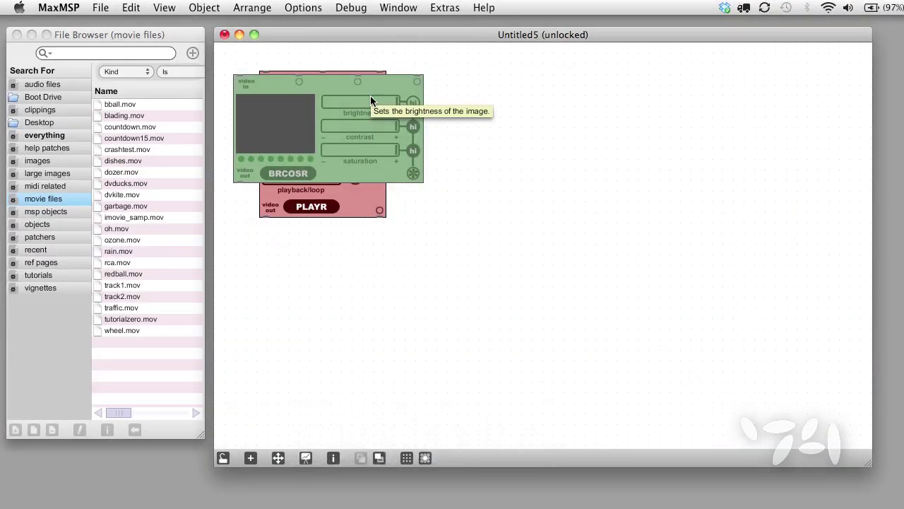
Place PLAYR at the top-left with BRCOSR clear below it, then preview locked mode
{"action": "left_click_drag", "start_coordinate": [329, 85], "coordinate": [427, 258]}
{"action": "mouse_move", "coordinate": [358, 159]}
{"action": "left_mouse_down"}
{"action": "mouse_move", "coordinate": [356, 149]}
{"action": "mouse_move", "coordinate": [342, 151]}
{"action": "left_mouse_up"}
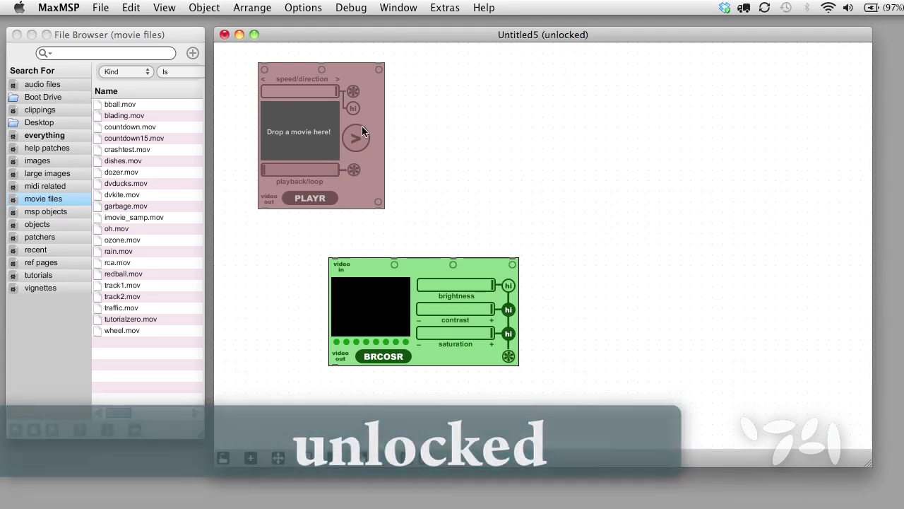
{"action": "left_click_drag", "start_coordinate": [329, 133], "coordinate": [331, 136]}
{"action": "left_click_drag", "start_coordinate": [442, 298], "coordinate": [380, 296]}
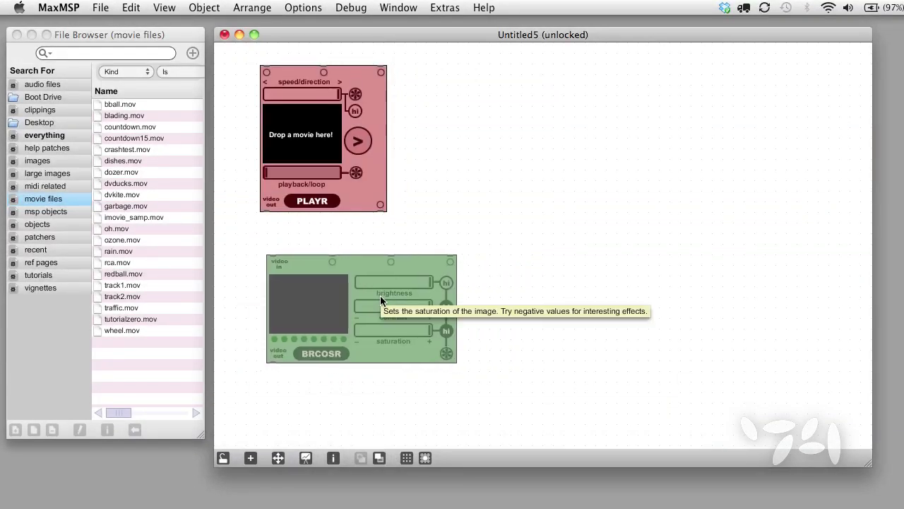
{"action": "key", "text": "super+e"}
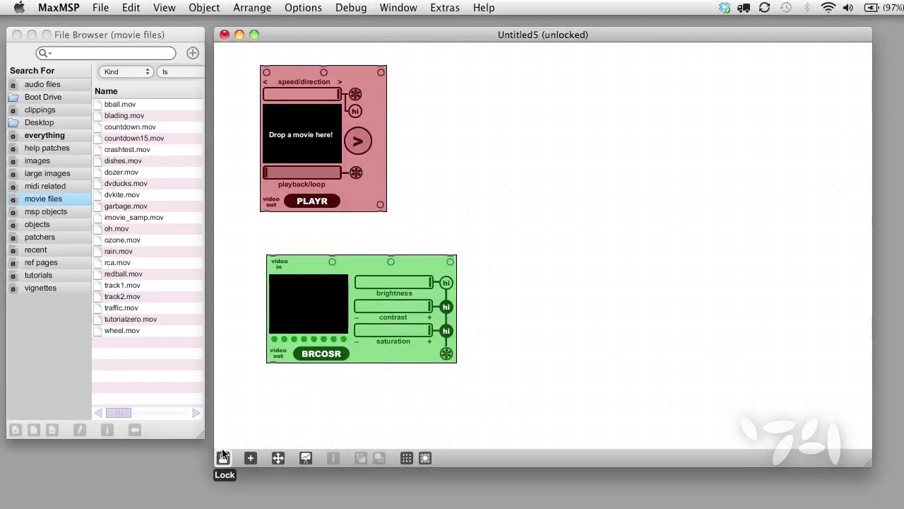
{"action": "left_click", "coordinate": [223, 458]}
Lock the patcher, load bball.mov into PLAYR and start playback
{"action": "left_click", "coordinate": [223, 459]}
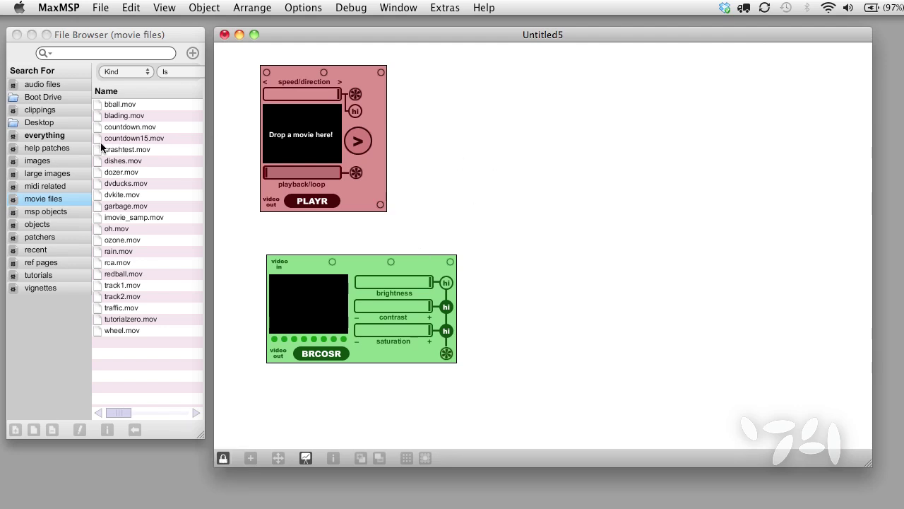
{"action": "left_click_drag", "start_coordinate": [97, 103], "coordinate": [301, 139]}
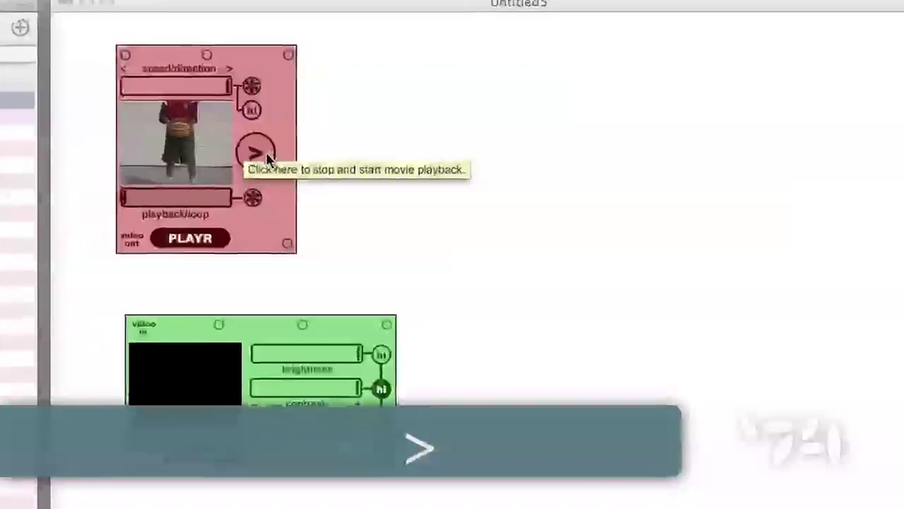
{"action": "left_click", "coordinate": [267, 158]}
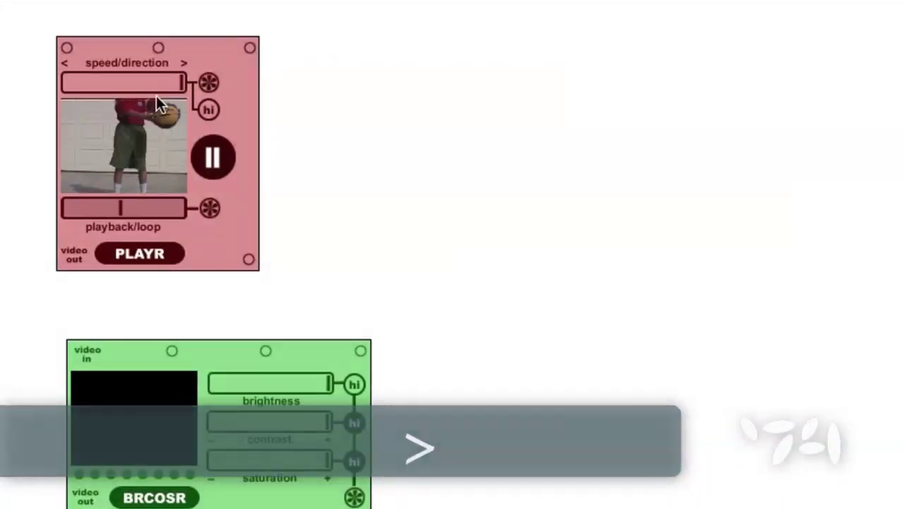
Reverse PLAYR's playback direction and restrict it to a short loop section
{"action": "mouse_move", "coordinate": [180, 87]}
{"action": "left_mouse_down"}
{"action": "mouse_move", "coordinate": [69, 83]}
{"action": "mouse_move", "coordinate": [182, 84]}
{"action": "left_mouse_up"}
{"action": "left_click", "coordinate": [105, 202]}
{"action": "left_click_drag", "start_coordinate": [105, 203], "coordinate": [146, 207]}
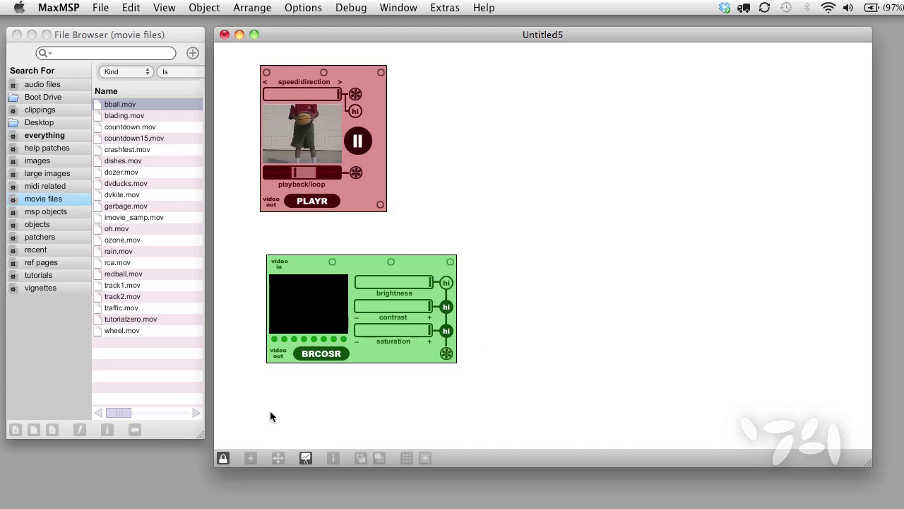
Unlock the patcher and cord PLAYR's video out into BRCOSR's video in
{"action": "left_click", "coordinate": [223, 458]}
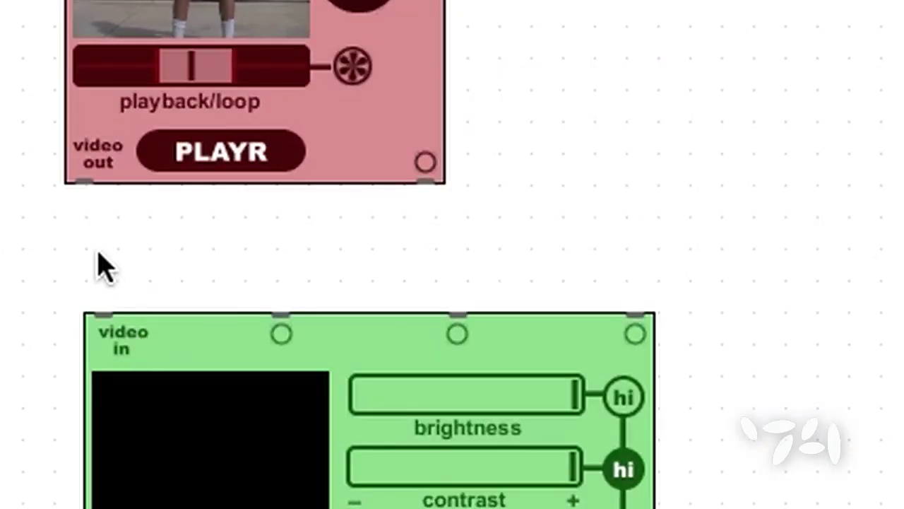
{"action": "left_click", "coordinate": [84, 185]}
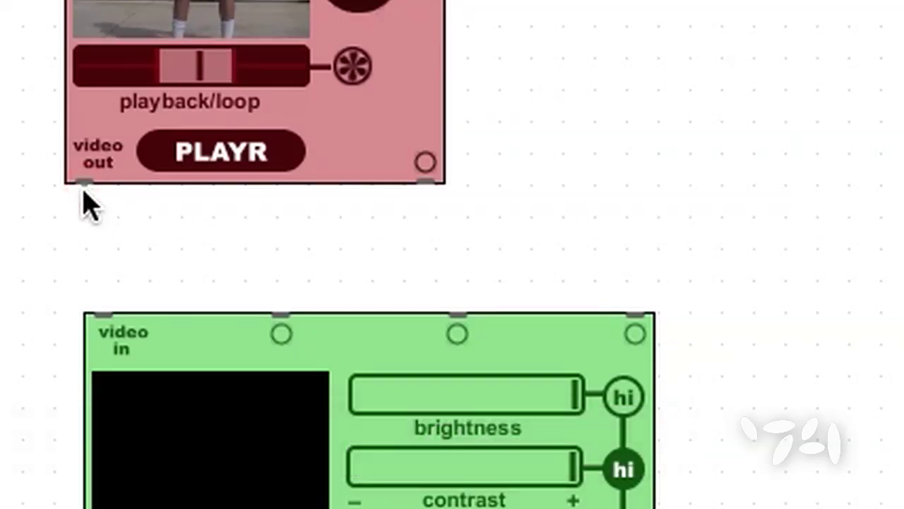
{"action": "left_click_drag", "start_coordinate": [83, 186], "coordinate": [103, 318]}
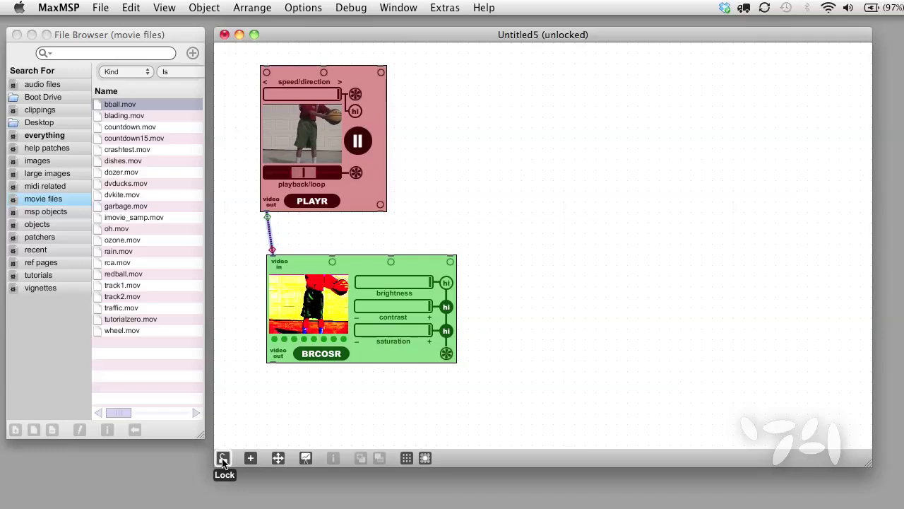
Lower BRCOSR's brightness to about mid-range, then unlock the patcher again
{"action": "left_click", "coordinate": [222, 459]}
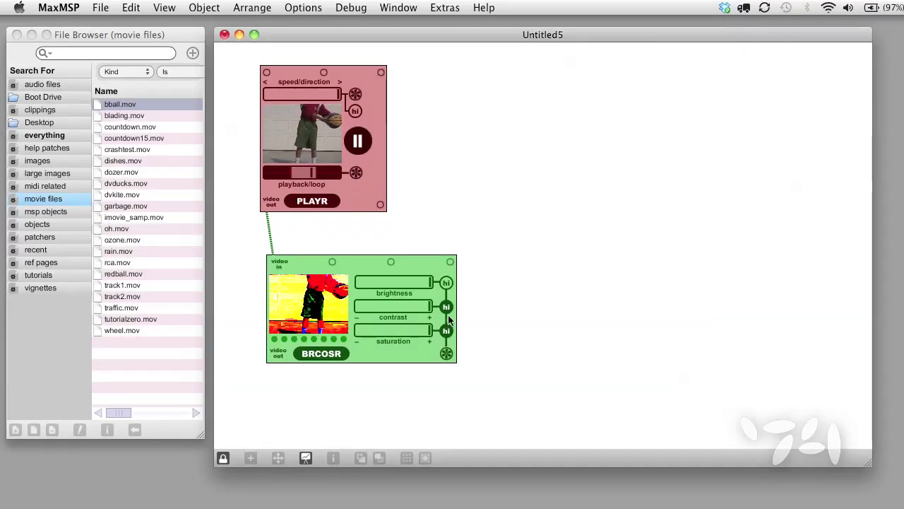
{"action": "left_click_drag", "start_coordinate": [428, 284], "coordinate": [377, 282]}
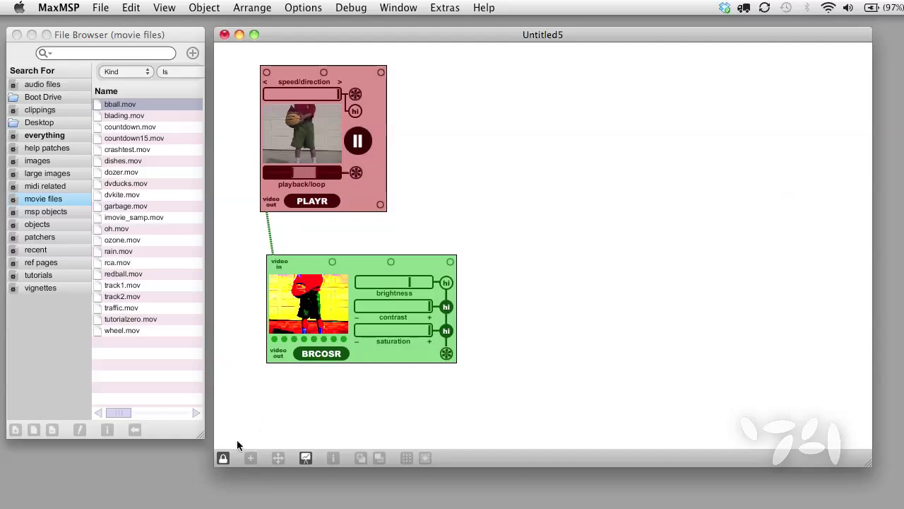
{"action": "left_click", "coordinate": [223, 457]}
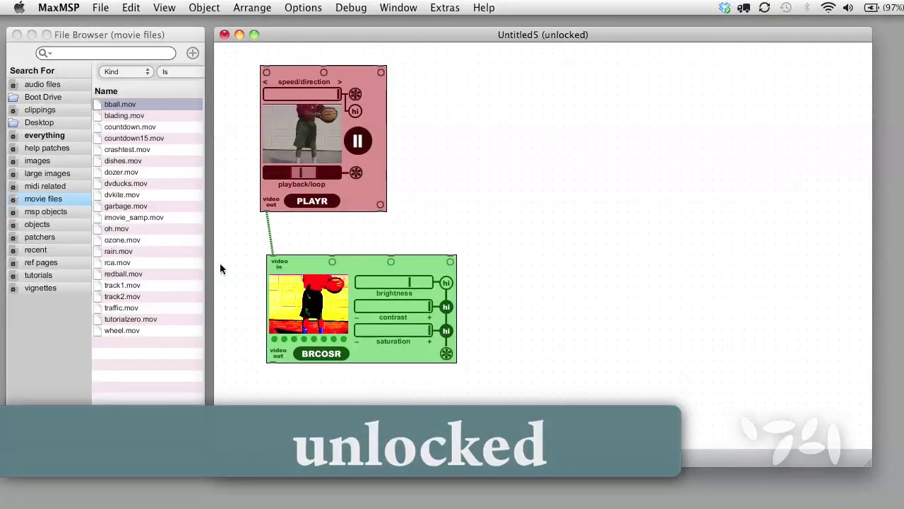
Paste a PIXL8R module from VIZZIE EFX and place it to the right of PLAYR
{"action": "right_click", "coordinate": [226, 84]}
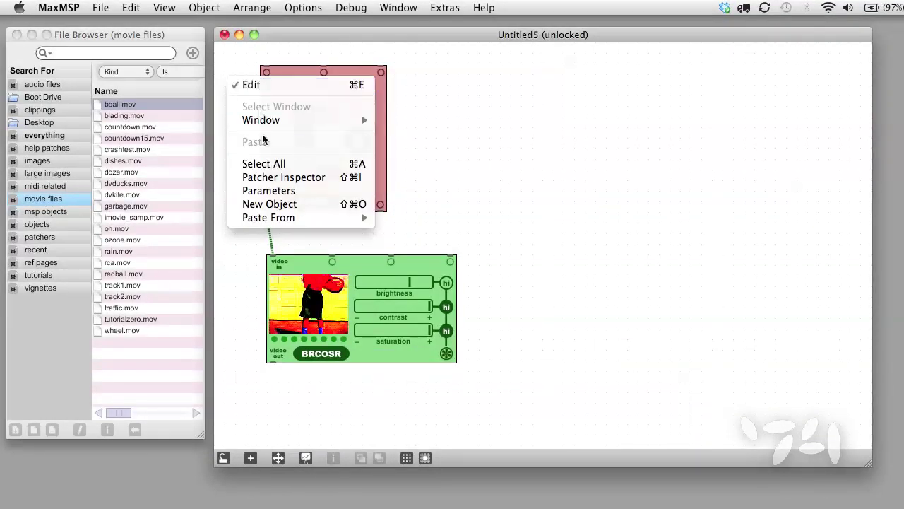
{"action": "mouse_move", "coordinate": [263, 218]}
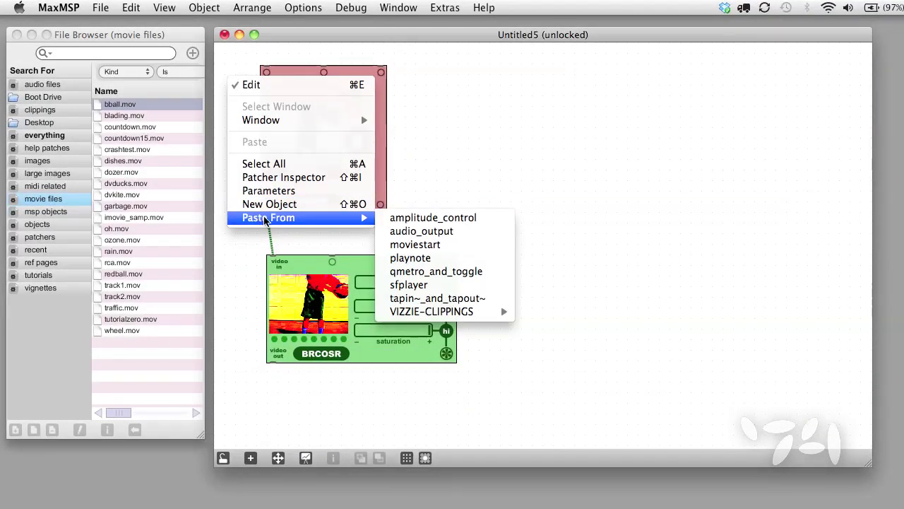
{"action": "mouse_move", "coordinate": [407, 315]}
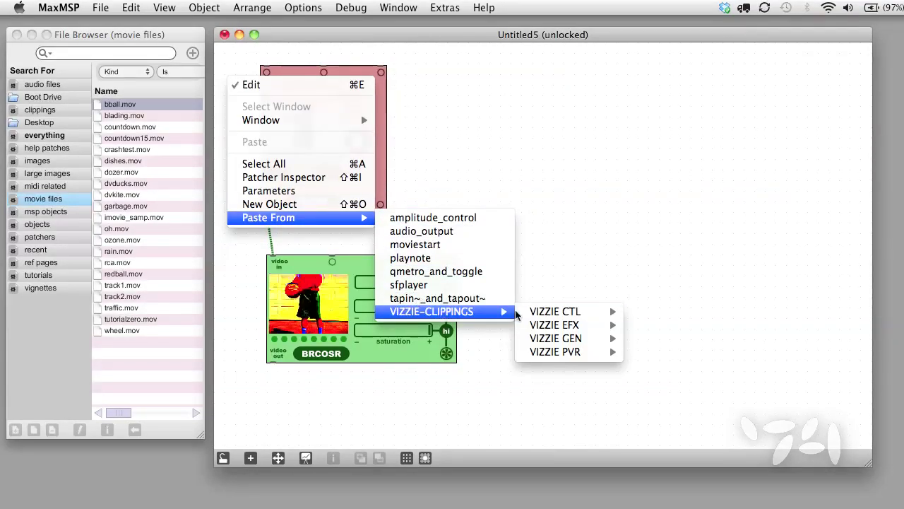
{"action": "mouse_move", "coordinate": [552, 328]}
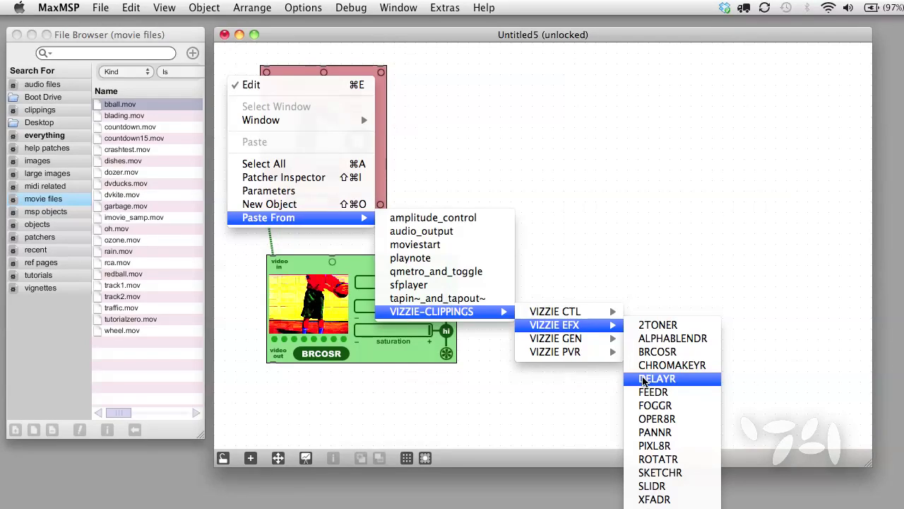
{"action": "left_click", "coordinate": [655, 445]}
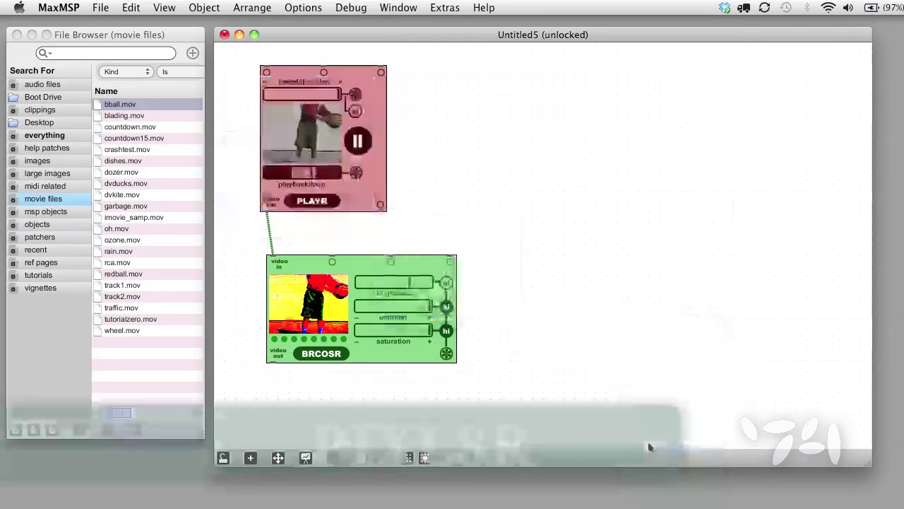
{"action": "left_click_drag", "start_coordinate": [316, 155], "coordinate": [511, 195]}
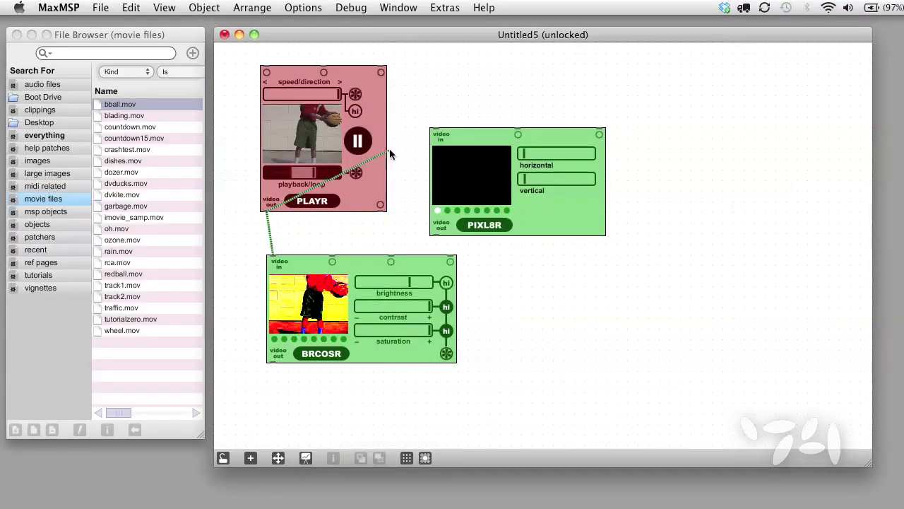
Feed PIXL8R's video in from BRCOSR's video out, replacing the initial PLAYR cord
{"action": "left_click_drag", "start_coordinate": [435, 137], "coordinate": [436, 135]}
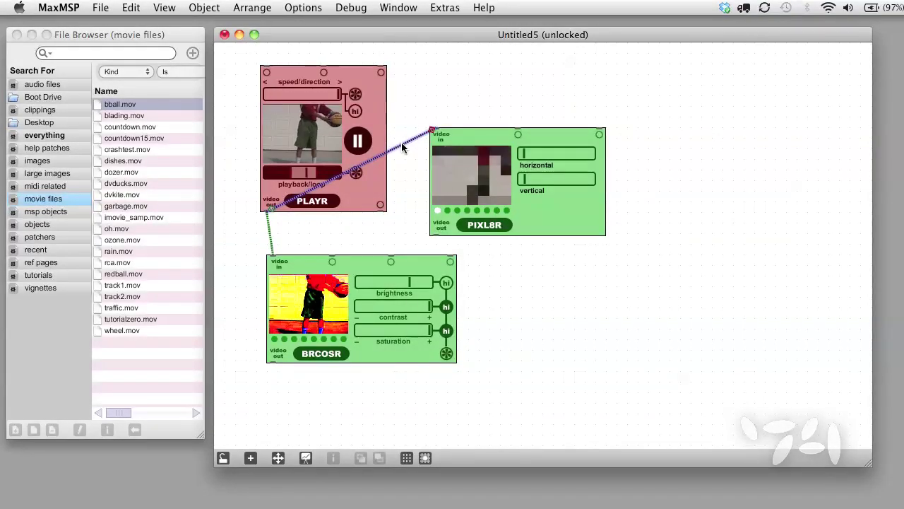
{"action": "key", "text": "BackSpace"}
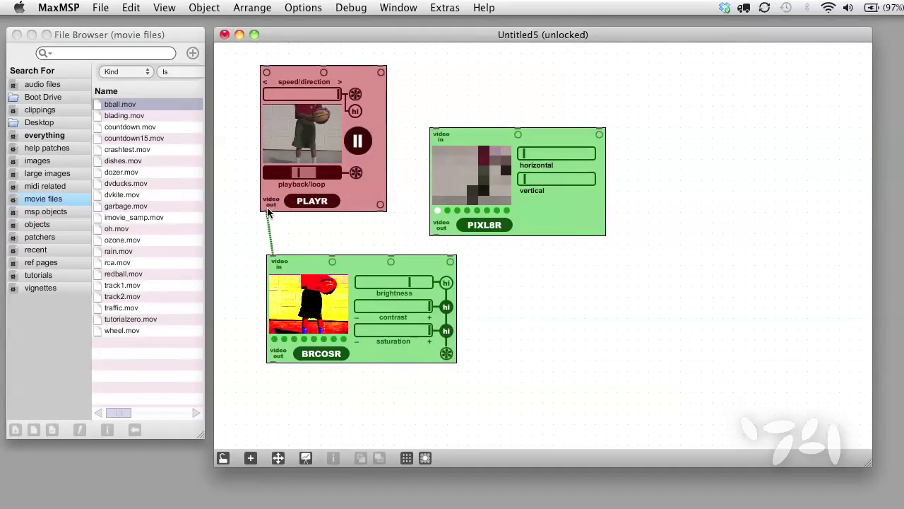
{"action": "left_click_drag", "start_coordinate": [269, 214], "coordinate": [434, 133]}
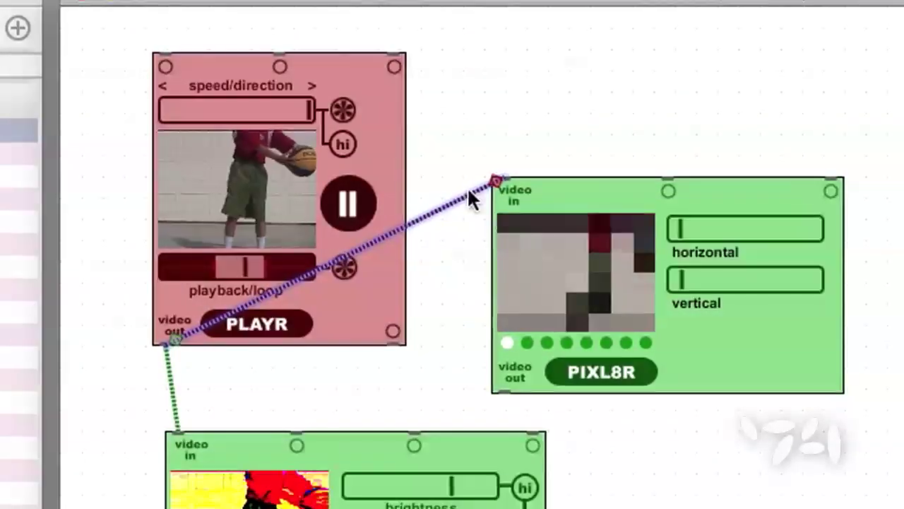
{"action": "left_click_drag", "start_coordinate": [476, 161], "coordinate": [497, 181]}
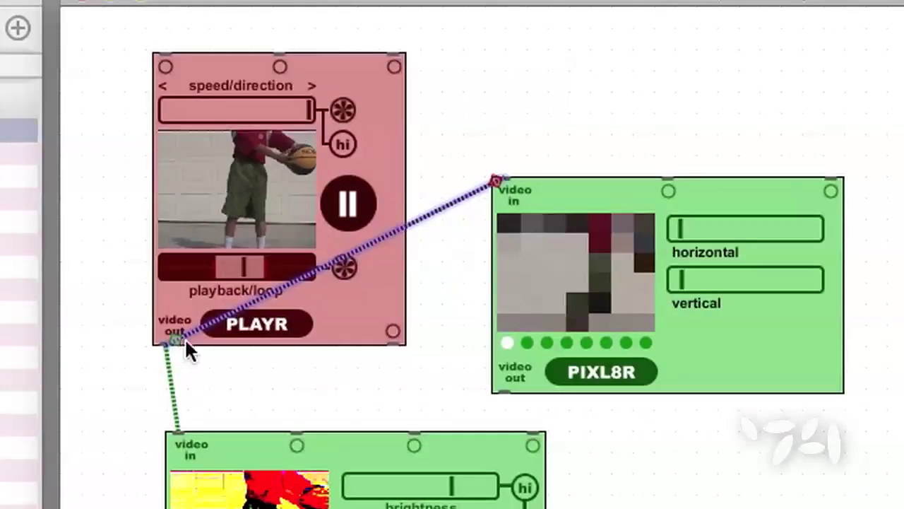
{"action": "left_click_drag", "start_coordinate": [176, 340], "coordinate": [212, 508]}
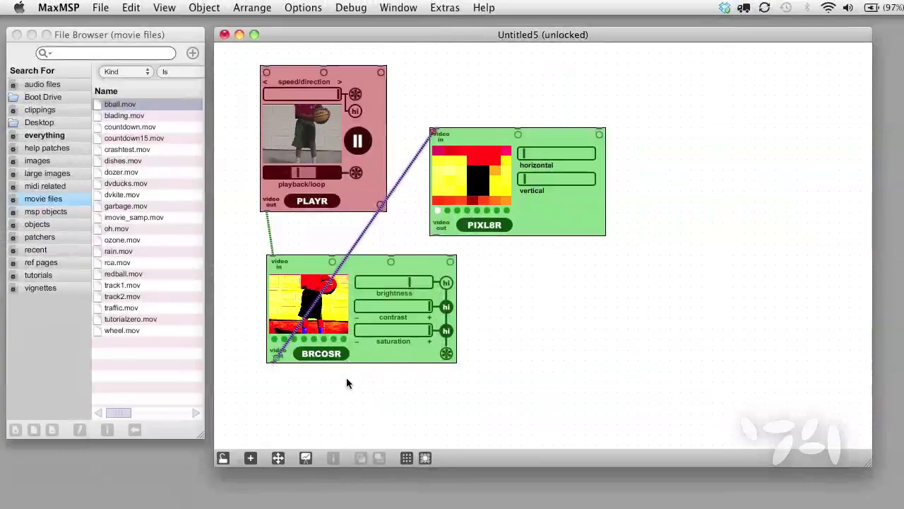
{"action": "left_click", "coordinate": [346, 383]}
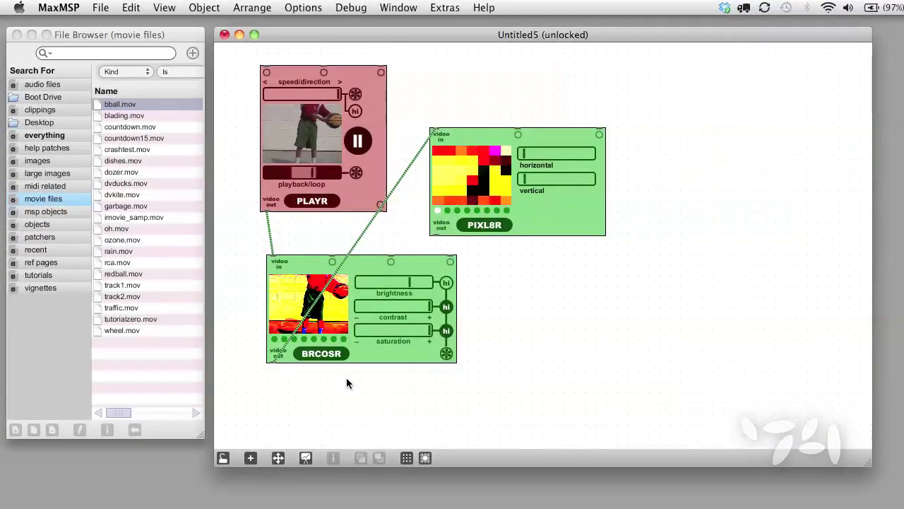
Paste a VIEWR output module from VIZZIE PVR below PIXL8R and move its window upper right
{"action": "right_click", "coordinate": [232, 69]}
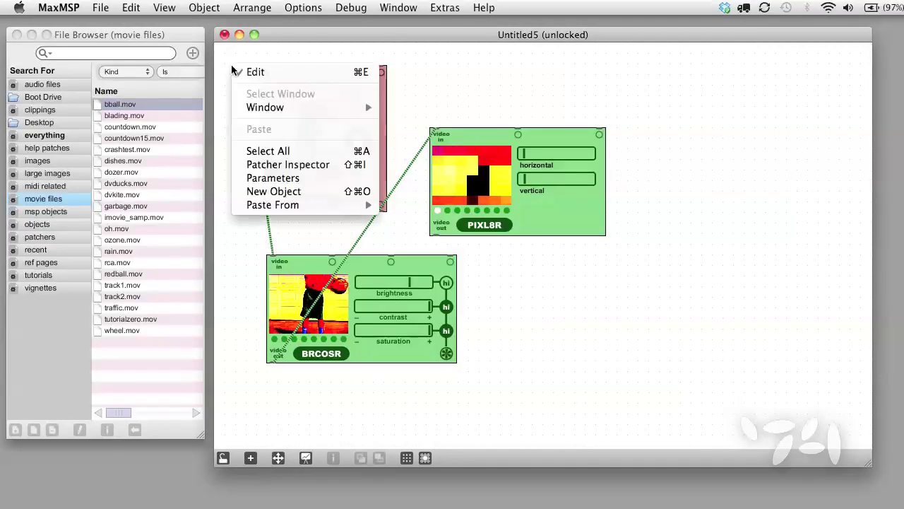
{"action": "mouse_move", "coordinate": [283, 205]}
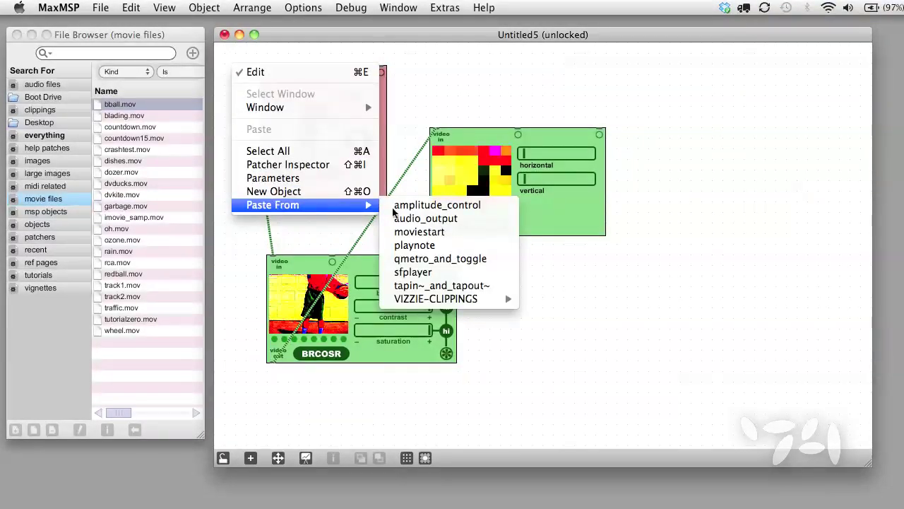
{"action": "mouse_move", "coordinate": [427, 300]}
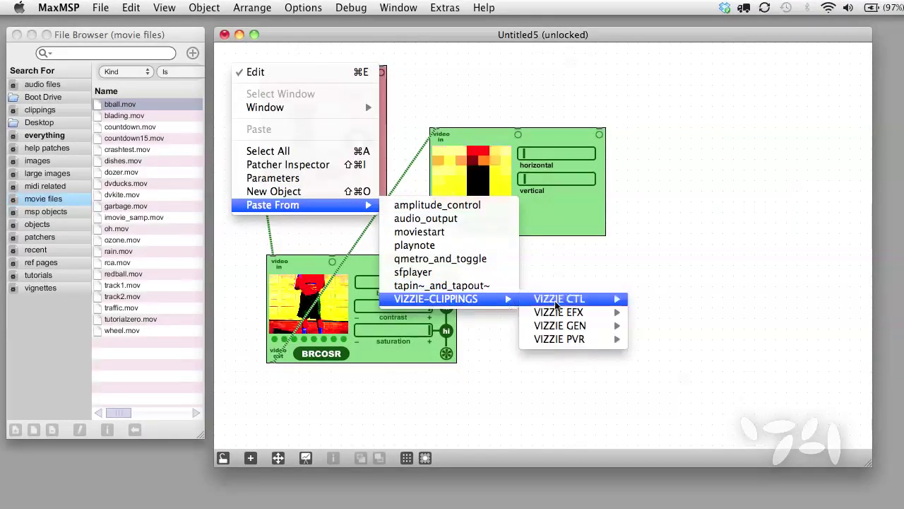
{"action": "mouse_move", "coordinate": [568, 339]}
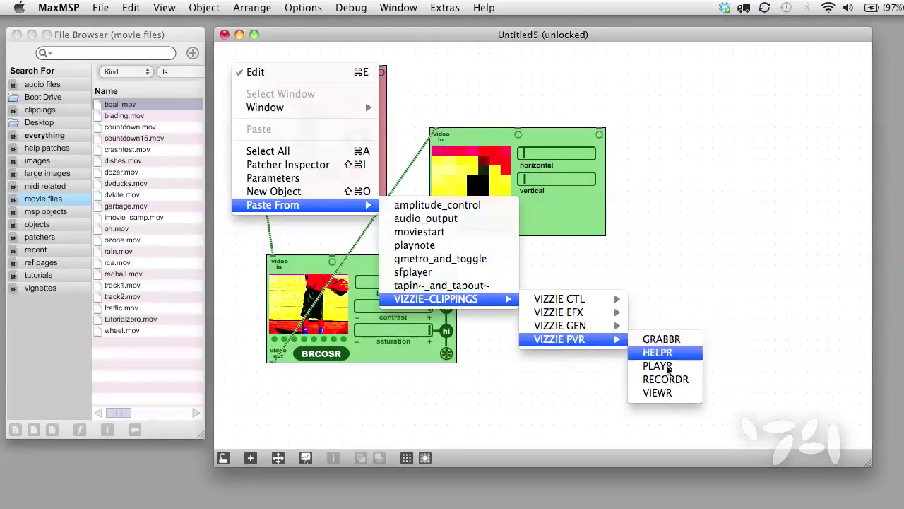
{"action": "left_click", "coordinate": [658, 394]}
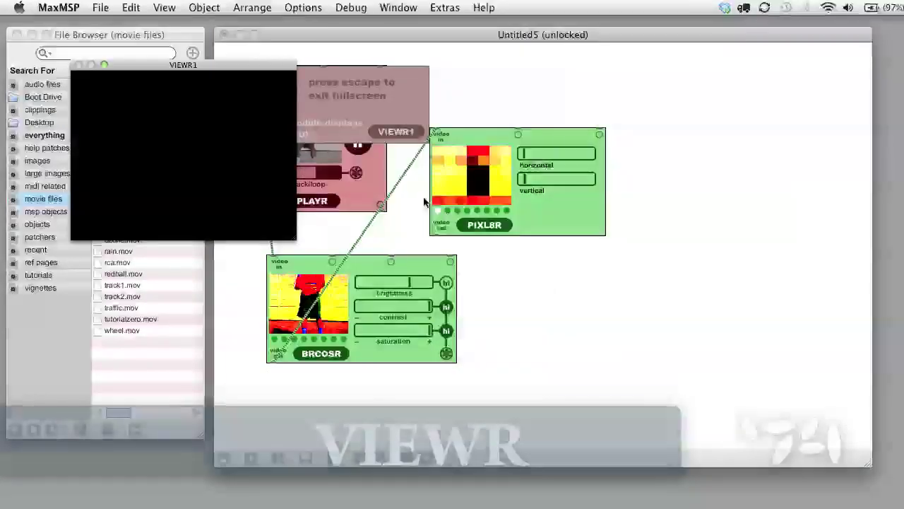
{"action": "left_click_drag", "start_coordinate": [341, 74], "coordinate": [597, 296]}
{"action": "left_click_drag", "start_coordinate": [241, 70], "coordinate": [796, 73]}
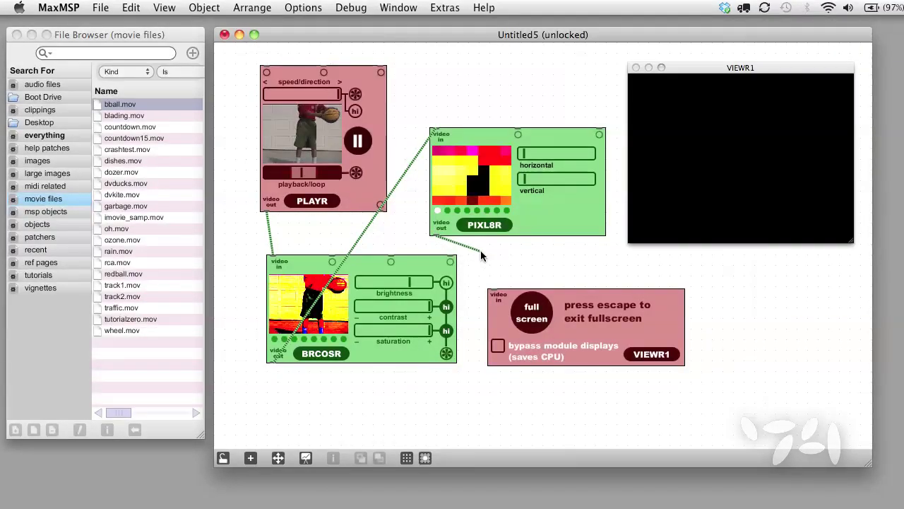
Cord PIXL8R's output into VIEWR1 and lock the patcher to show the pixelated basketball clip
{"action": "left_click_drag", "start_coordinate": [498, 274], "coordinate": [497, 295]}
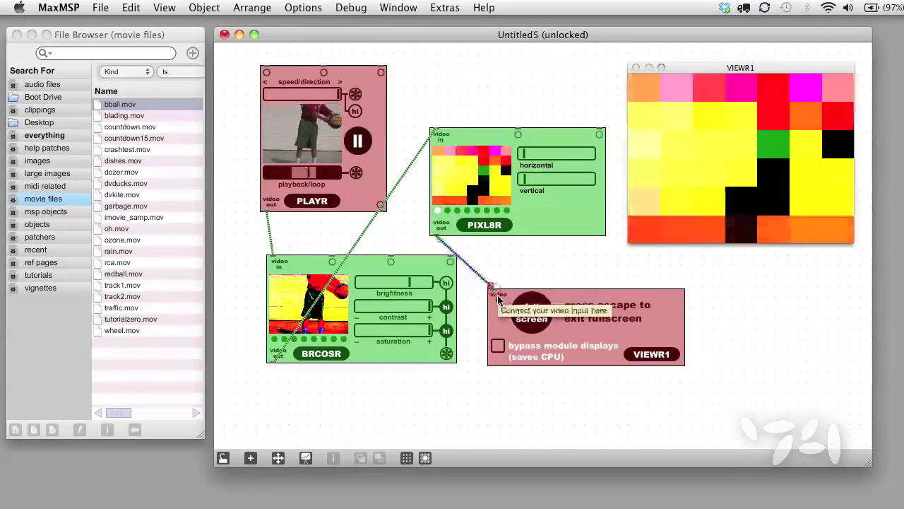
{"action": "left_click", "coordinate": [558, 267]}
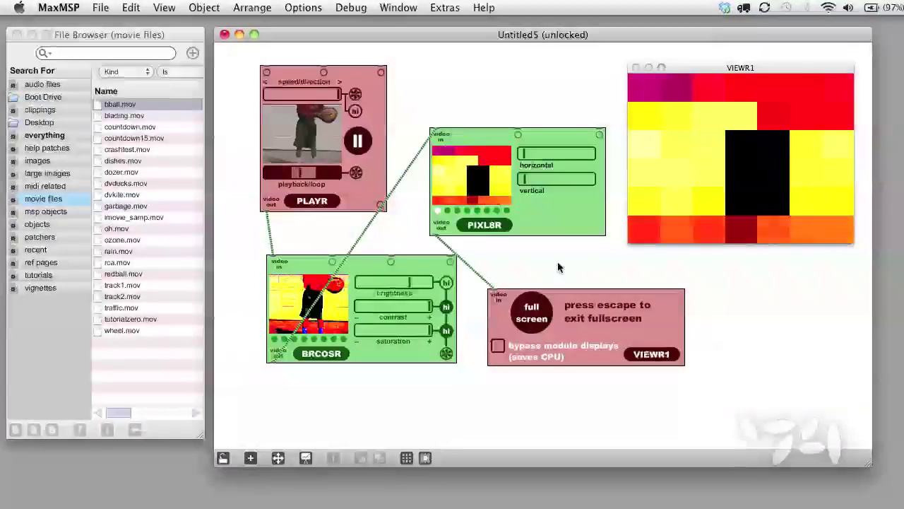
{"action": "left_click", "coordinate": [223, 458]}
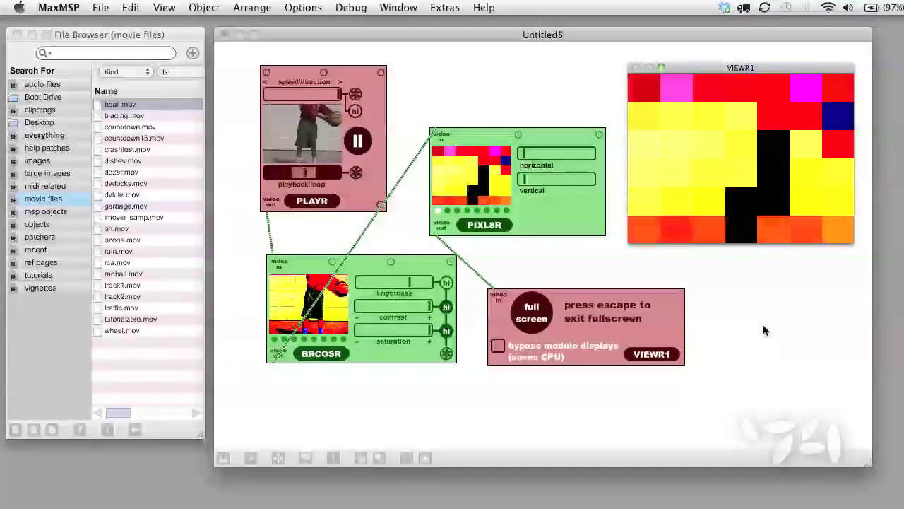
{"action": "left_click", "coordinate": [339, 197]}
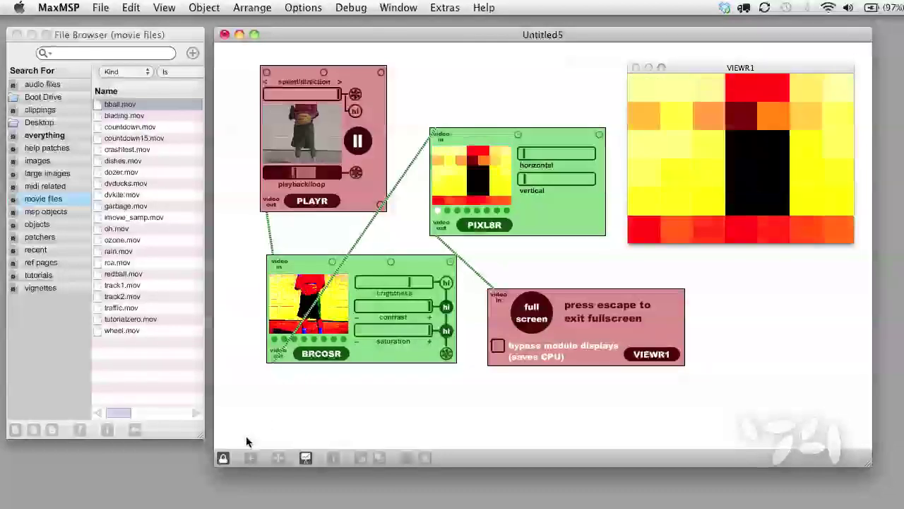
Unlock the patch, paste an XFADR crossfader from VIZZIE EFX beside VIEWR1, and nudge BRCOSR down-left
{"action": "left_click", "coordinate": [223, 458]}
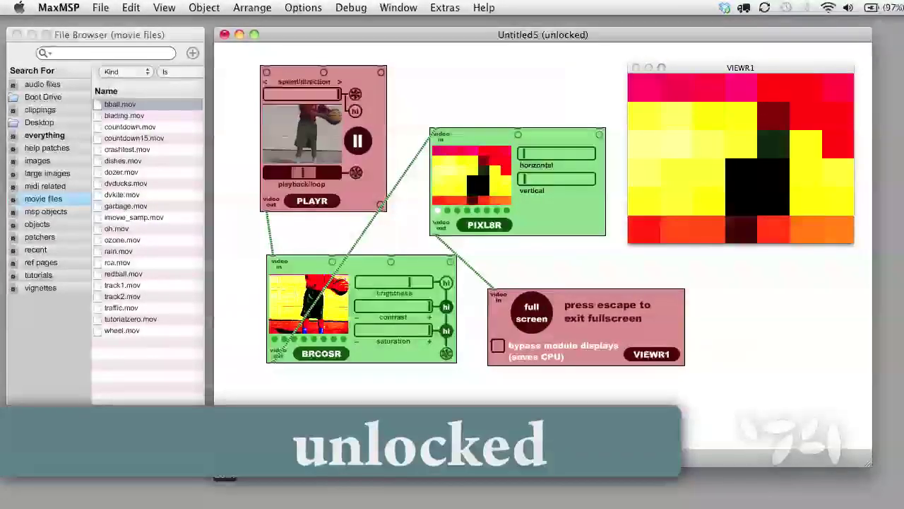
{"action": "right_click", "coordinate": [229, 66]}
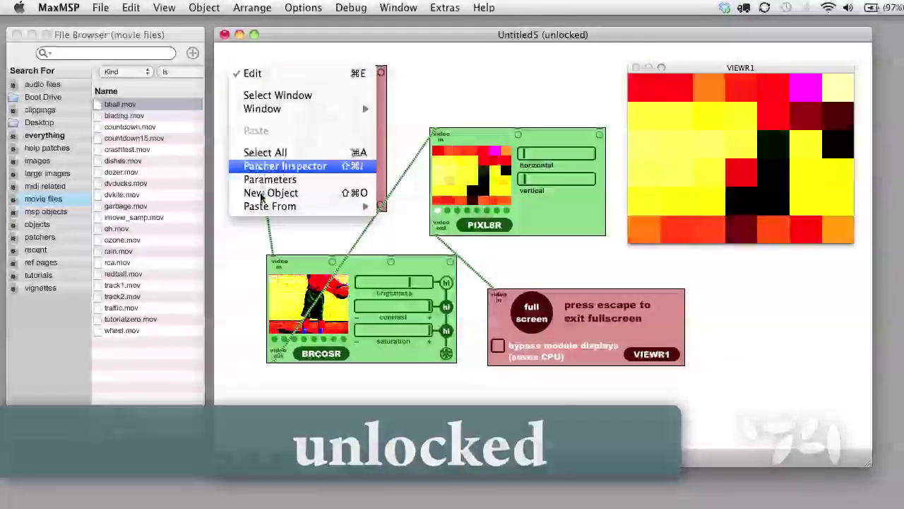
{"action": "mouse_move", "coordinate": [435, 300]}
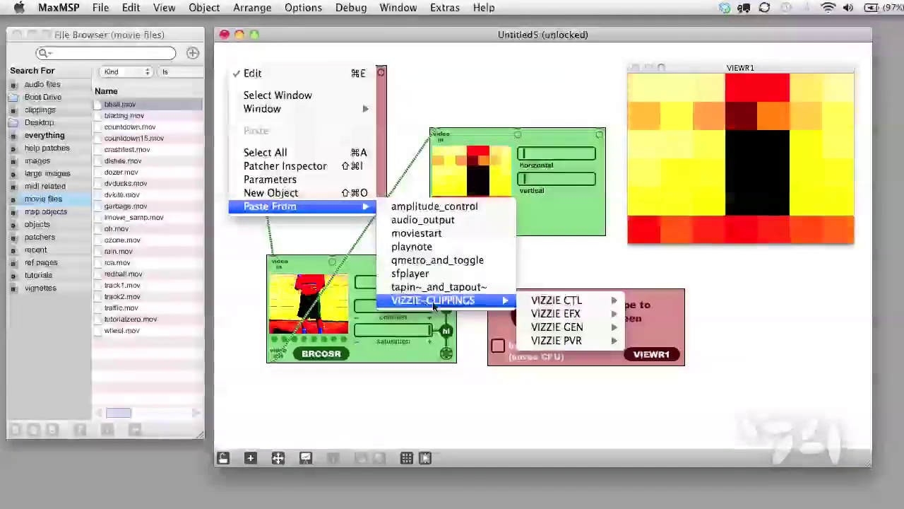
{"action": "mouse_move", "coordinate": [565, 313]}
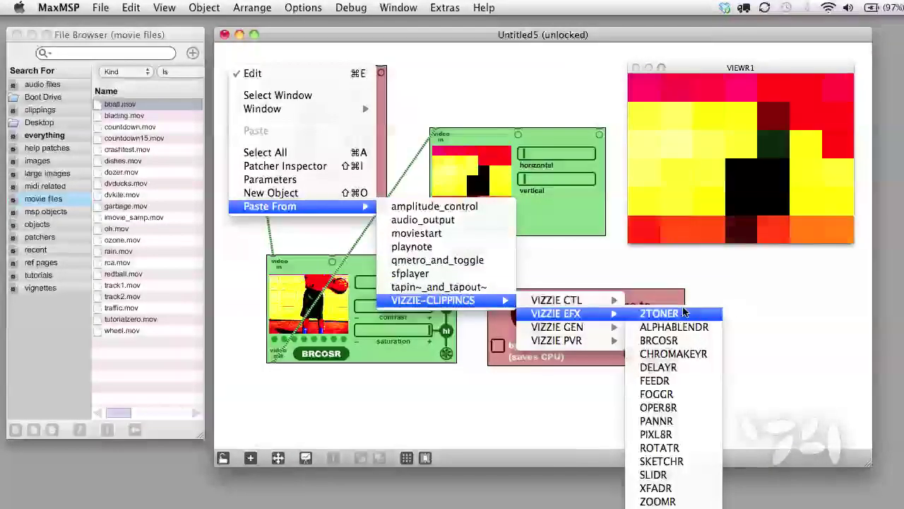
{"action": "left_click", "coordinate": [664, 488]}
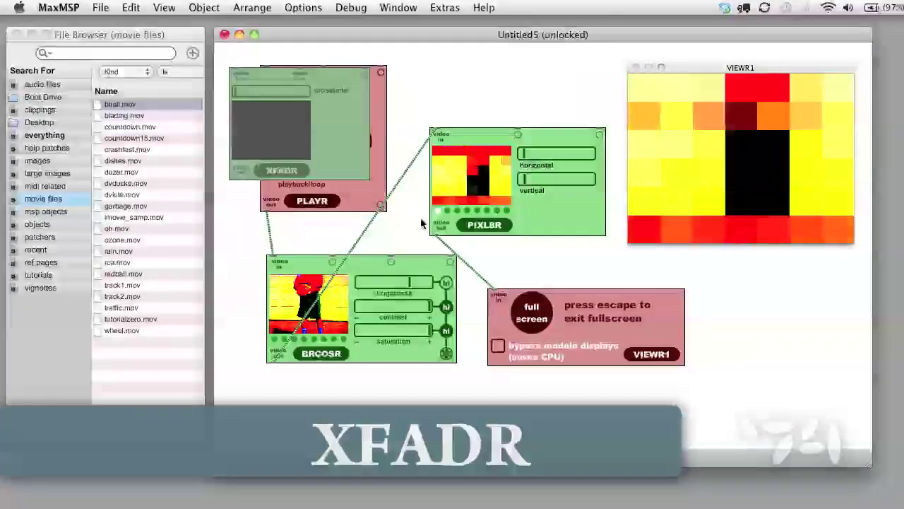
{"action": "left_click_drag", "start_coordinate": [298, 123], "coordinate": [761, 357]}
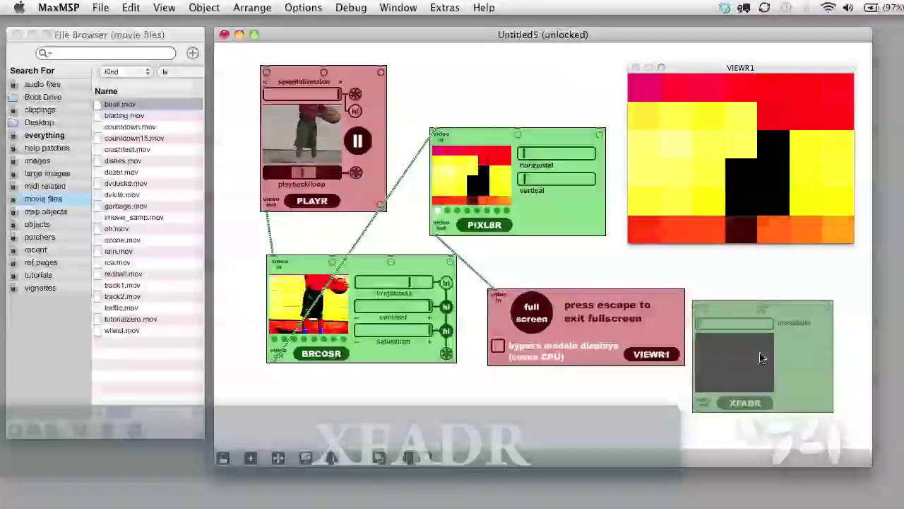
{"action": "left_click", "coordinate": [364, 316]}
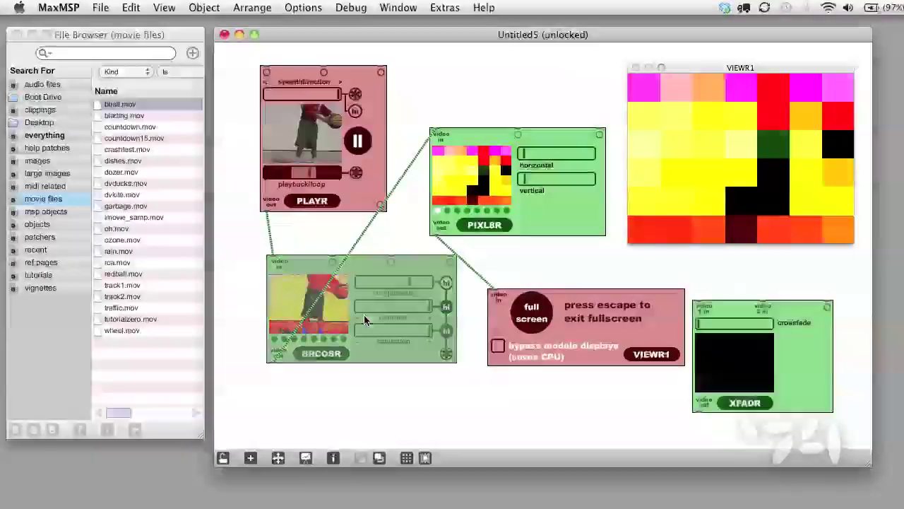
{"action": "left_click_drag", "start_coordinate": [364, 320], "coordinate": [348, 342]}
Tighten PLAYR and BRCOSR, and reroute PIXL8R's input cord from BRCOSR to PLAYR's video output
{"action": "left_click_drag", "start_coordinate": [306, 184], "coordinate": [296, 169]}
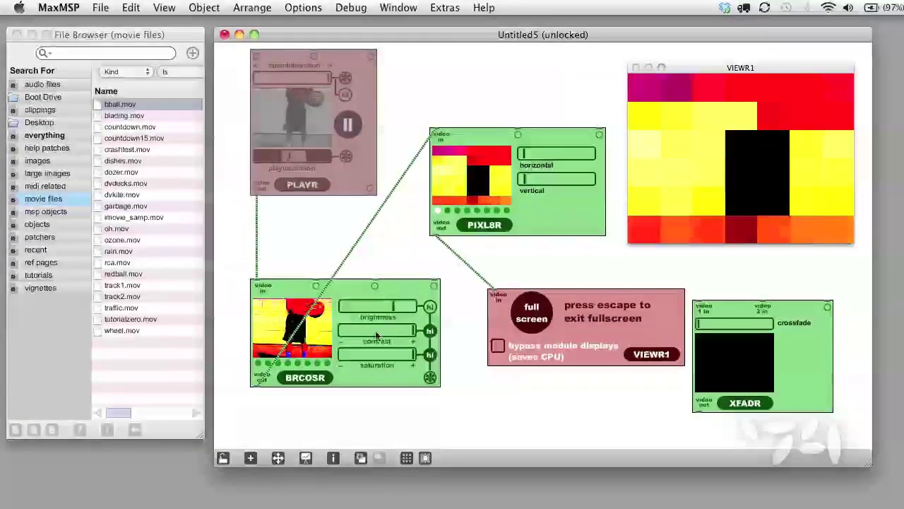
{"action": "left_click_drag", "start_coordinate": [365, 336], "coordinate": [360, 294]}
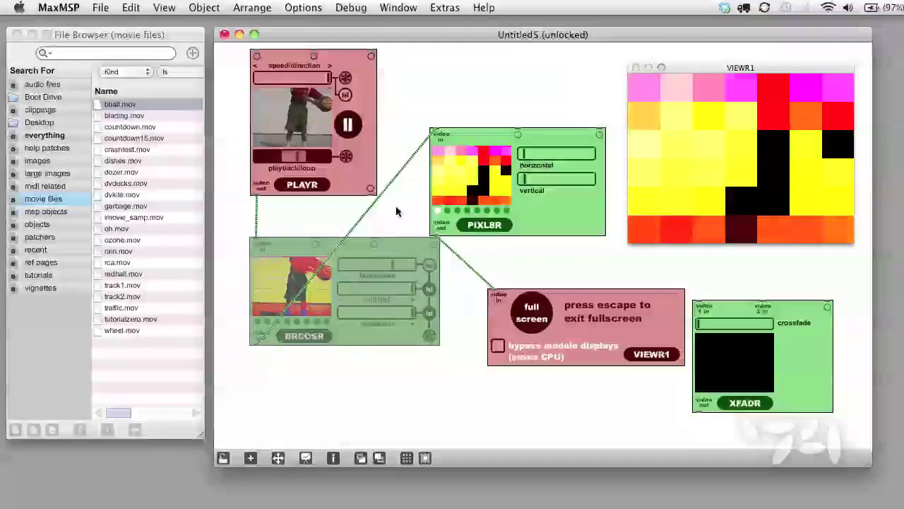
{"action": "left_click", "coordinate": [355, 224]}
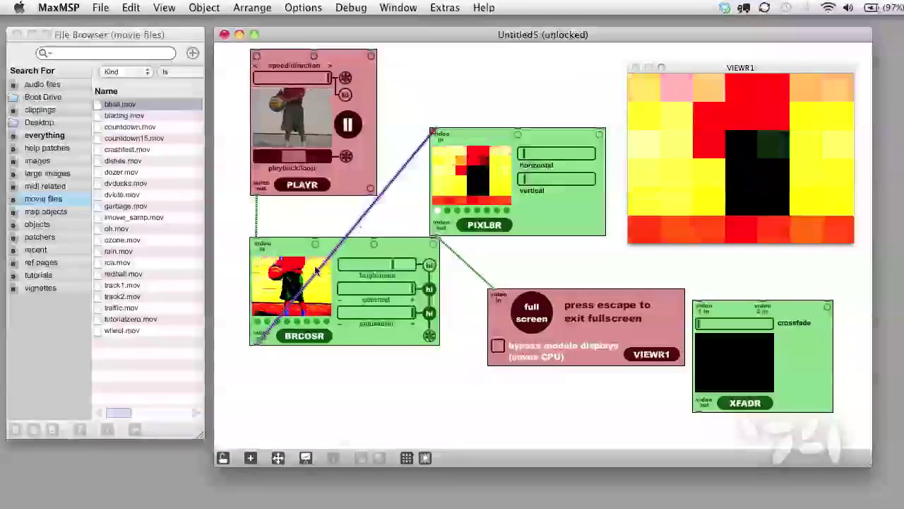
{"action": "left_click_drag", "start_coordinate": [257, 340], "coordinate": [261, 246]}
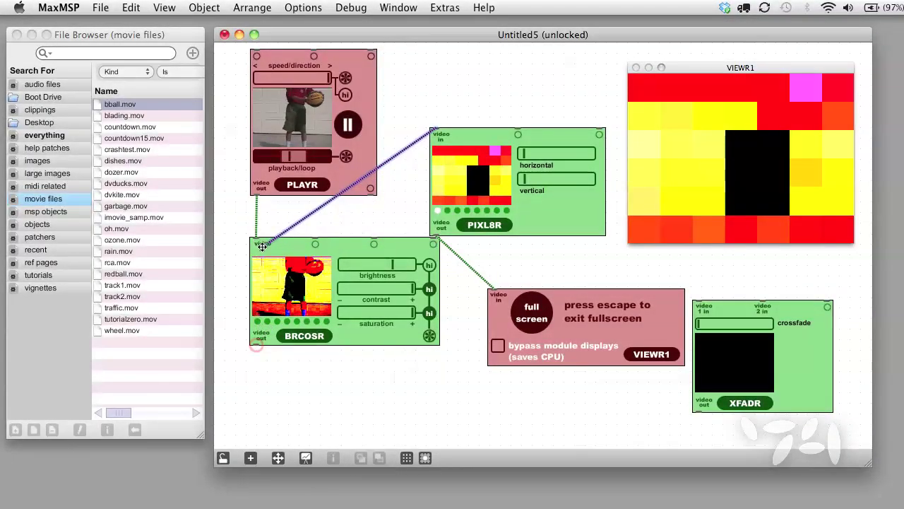
{"action": "left_click_drag", "start_coordinate": [260, 209], "coordinate": [257, 193]}
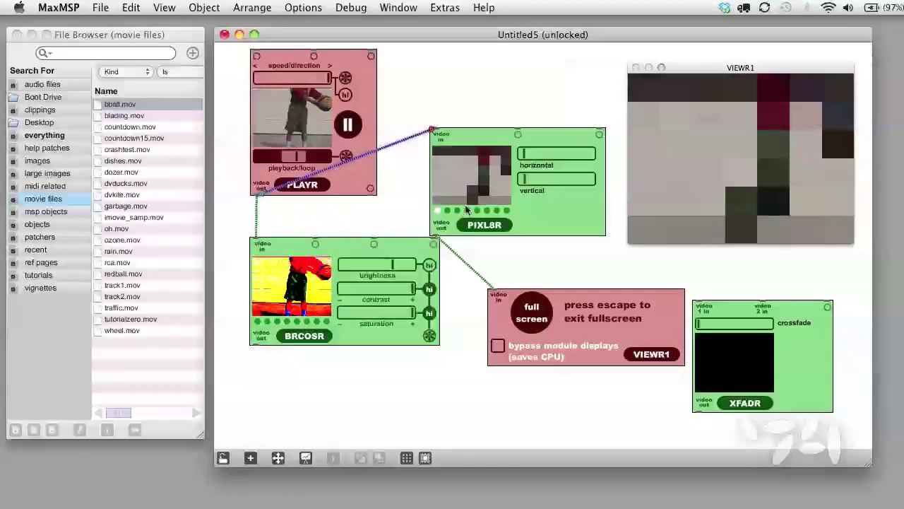
Delete the PIXL8R-to-VIEWR1 cord, then reposition PIXL8R, VIEWR1, and XFADR beside BRCOSR
{"action": "left_click_drag", "start_coordinate": [482, 205], "coordinate": [486, 167]}
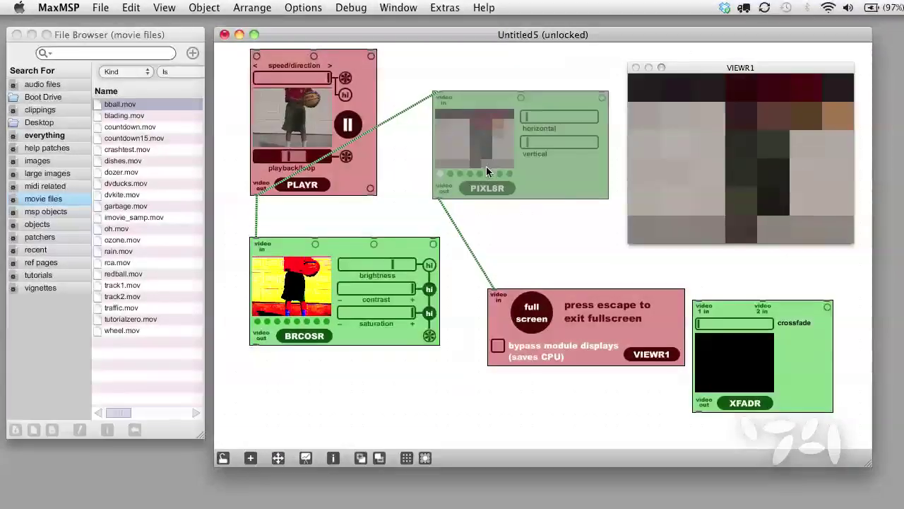
{"action": "left_click", "coordinate": [466, 247]}
{"action": "key", "text": "Delete"}
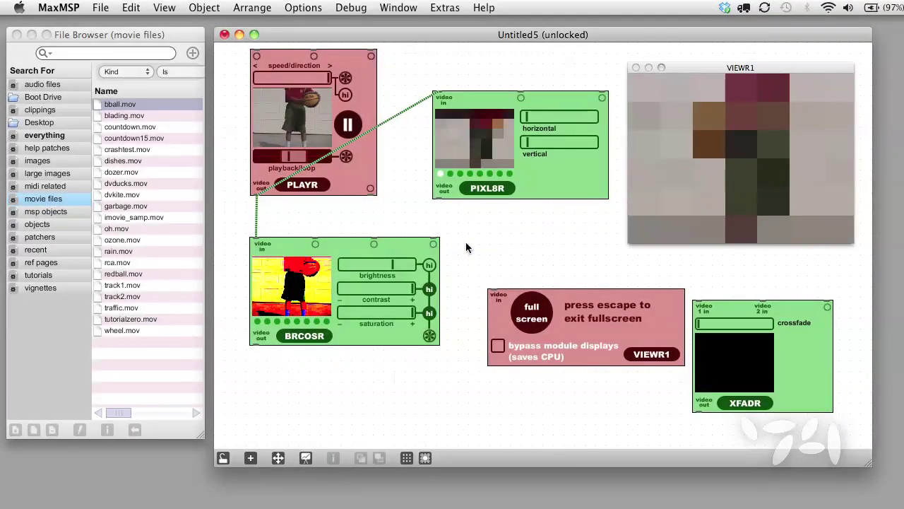
{"action": "left_click_drag", "start_coordinate": [604, 327], "coordinate": [630, 399]}
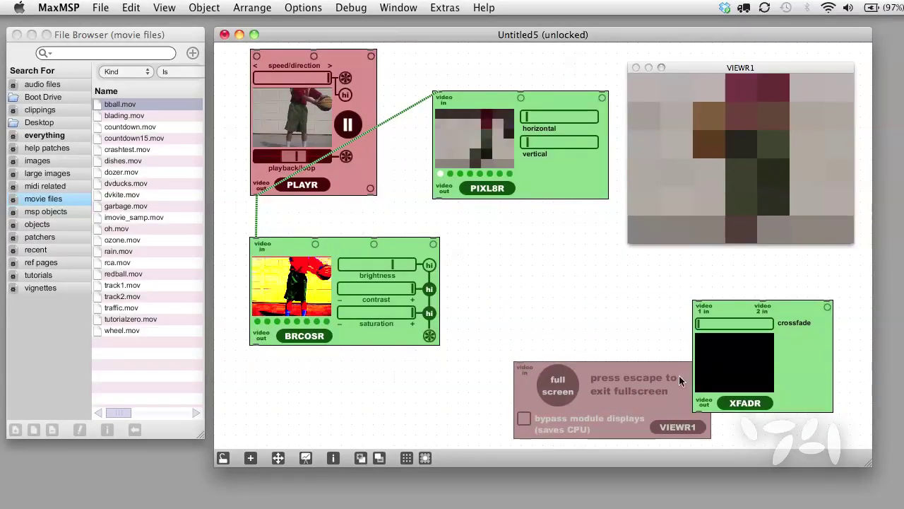
{"action": "left_click_drag", "start_coordinate": [751, 364], "coordinate": [537, 297]}
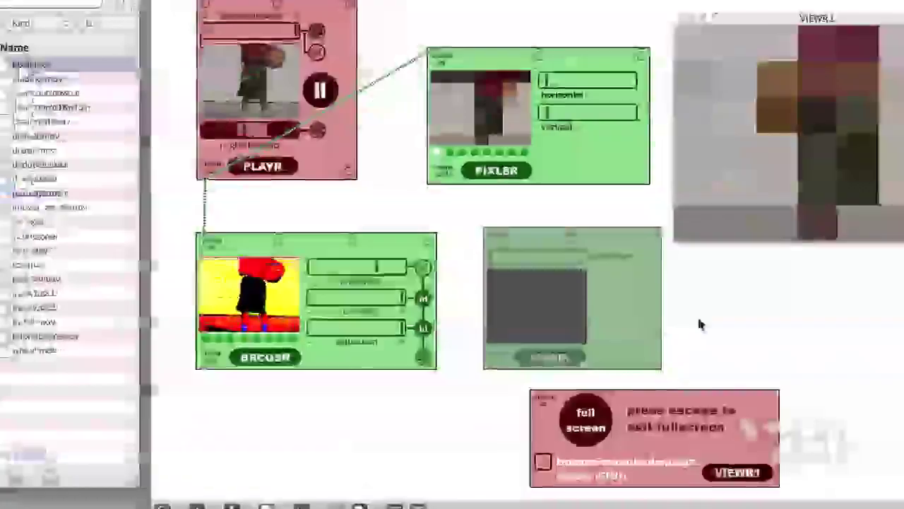
Place XFADR and patch BRCOSR into its first video input and PIXL8R into its second
{"action": "left_click", "coordinate": [649, 308]}
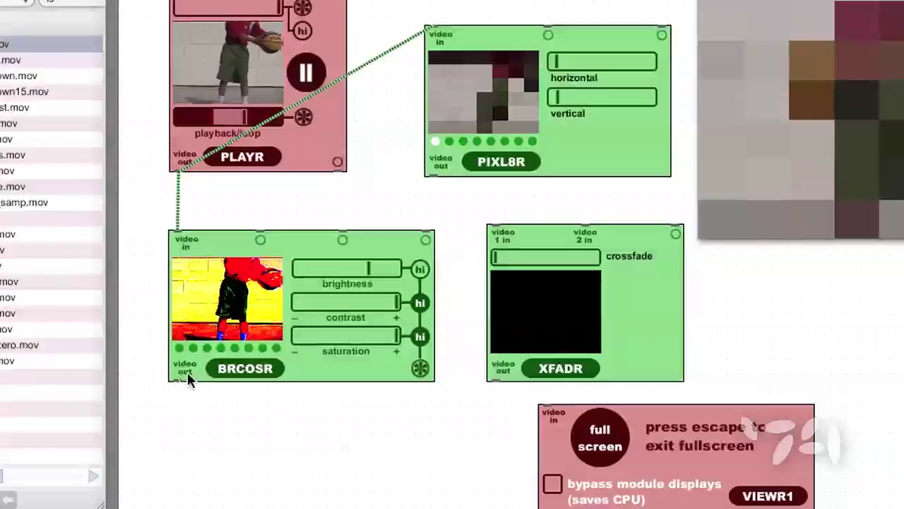
{"action": "left_click_drag", "start_coordinate": [189, 380], "coordinate": [503, 232]}
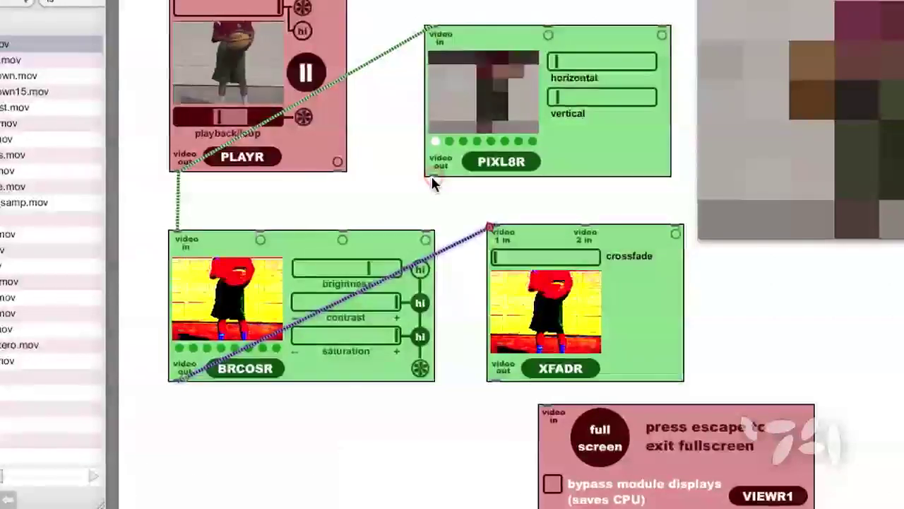
{"action": "left_click_drag", "start_coordinate": [431, 180], "coordinate": [586, 235]}
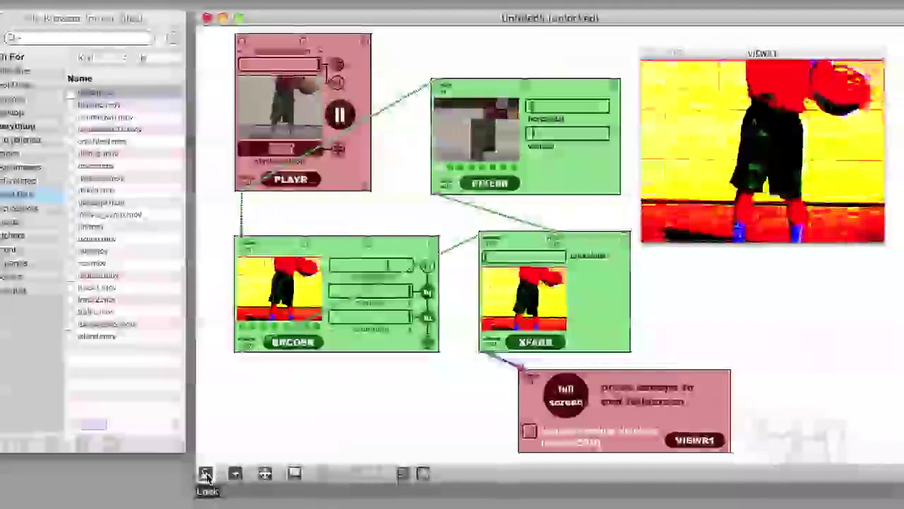
Lock the patcher and slide XFADR's crossfade about halfway toward the pixelated video
{"action": "left_click", "coordinate": [201, 478]}
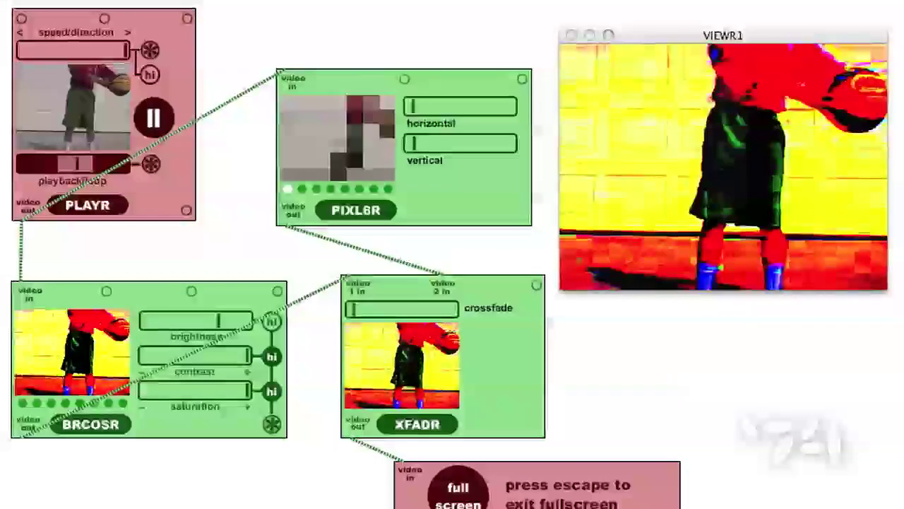
{"action": "left_click_drag", "start_coordinate": [353, 308], "coordinate": [442, 308]}
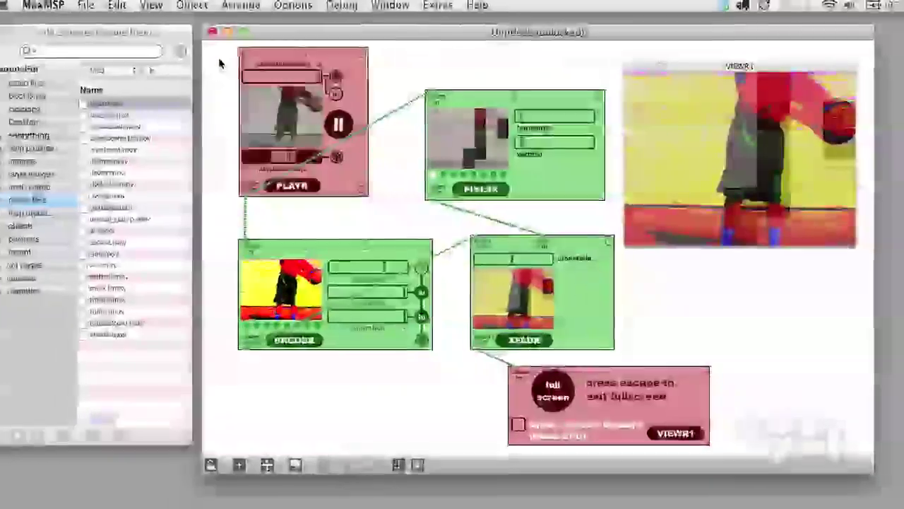
{"action": "right_click", "coordinate": [202, 62]}
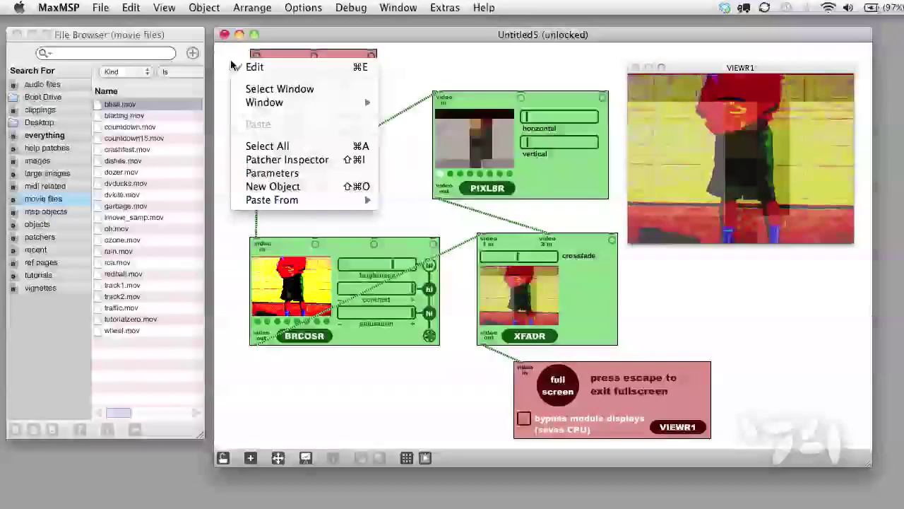
{"action": "mouse_move", "coordinate": [363, 200]}
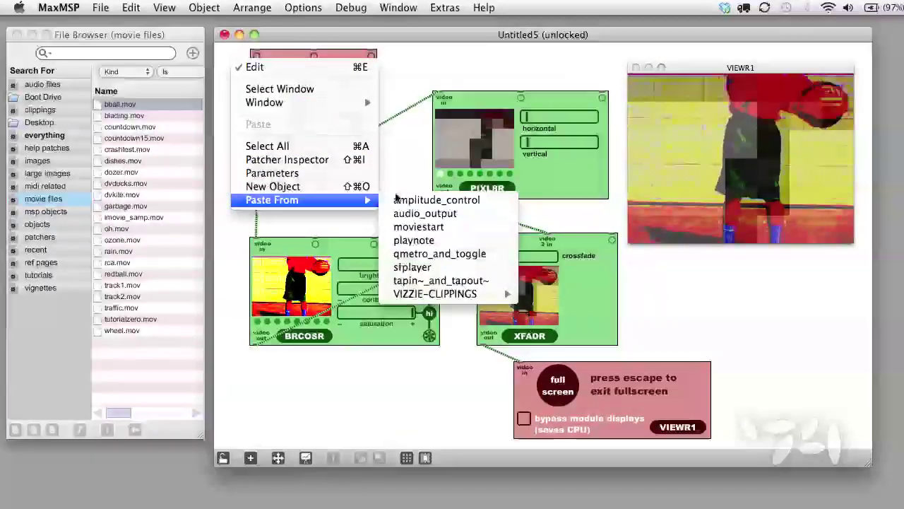
{"action": "mouse_move", "coordinate": [405, 295]}
{"action": "mouse_move", "coordinate": [558, 334]}
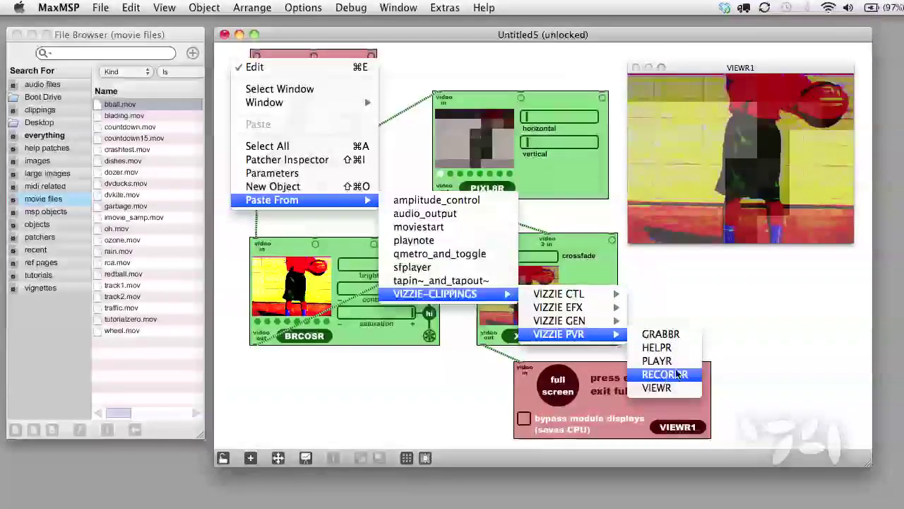
{"action": "left_click", "coordinate": [657, 360]}
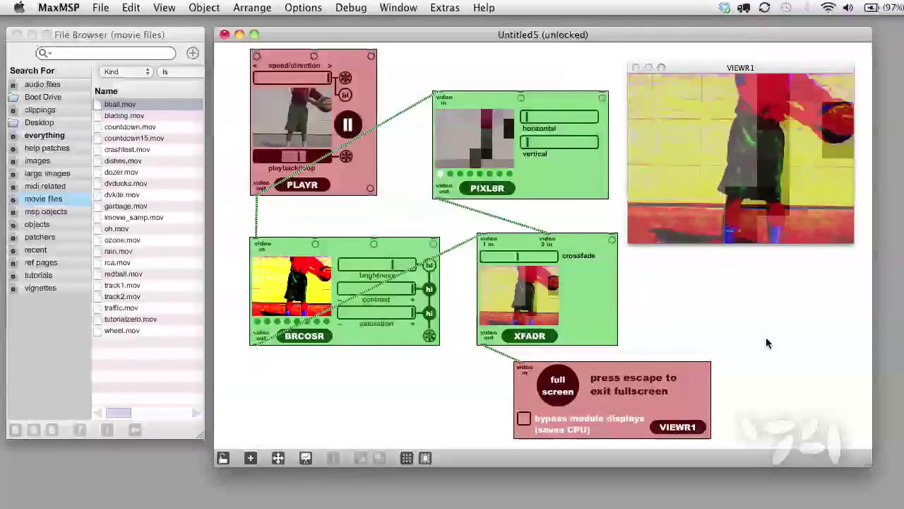